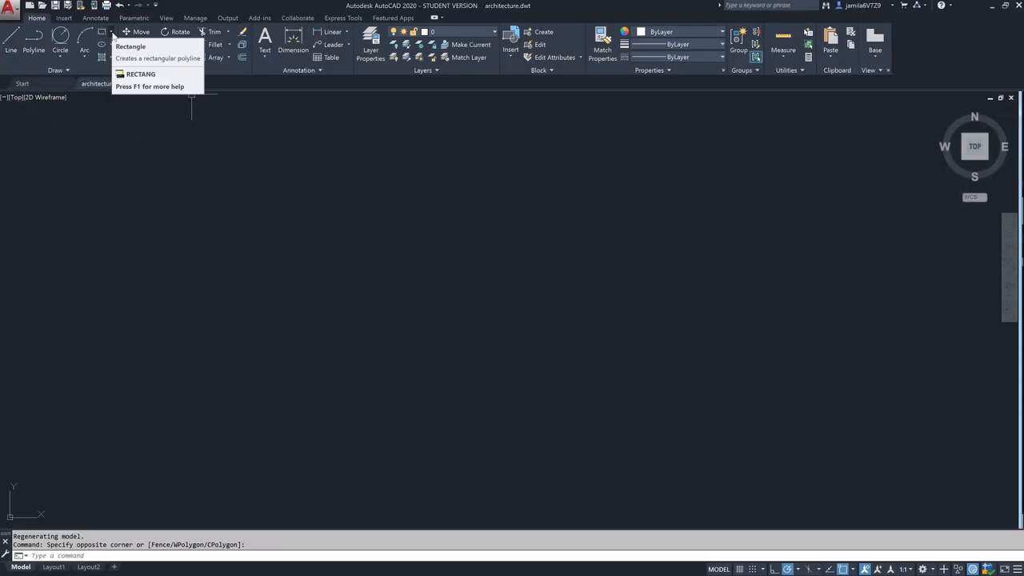
# - Draw a three-sided polygon inscribed in a circle with a radius of about 150' in the empty drawing area
pyautogui.click(111, 32)
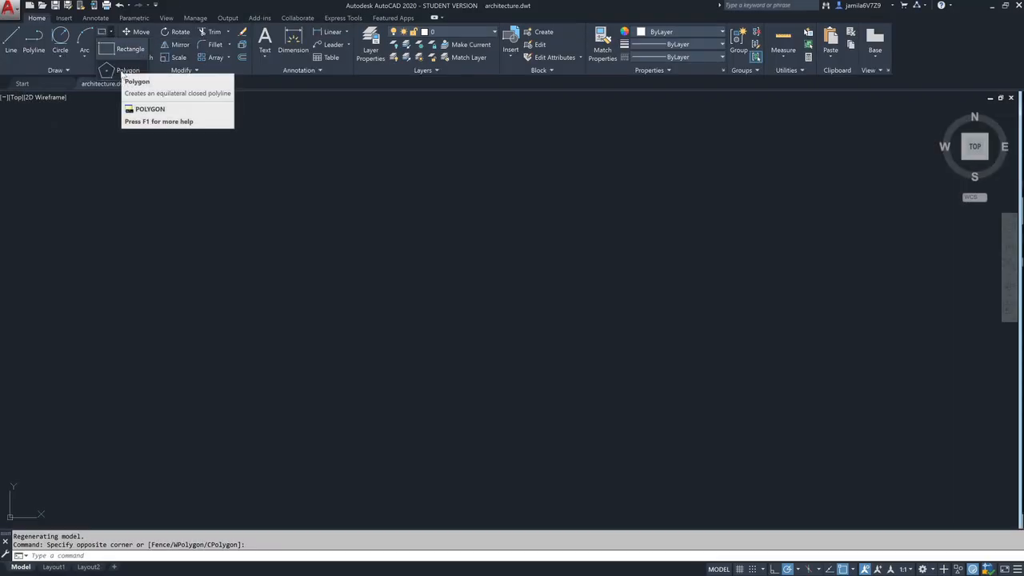
pyautogui.click(123, 71)
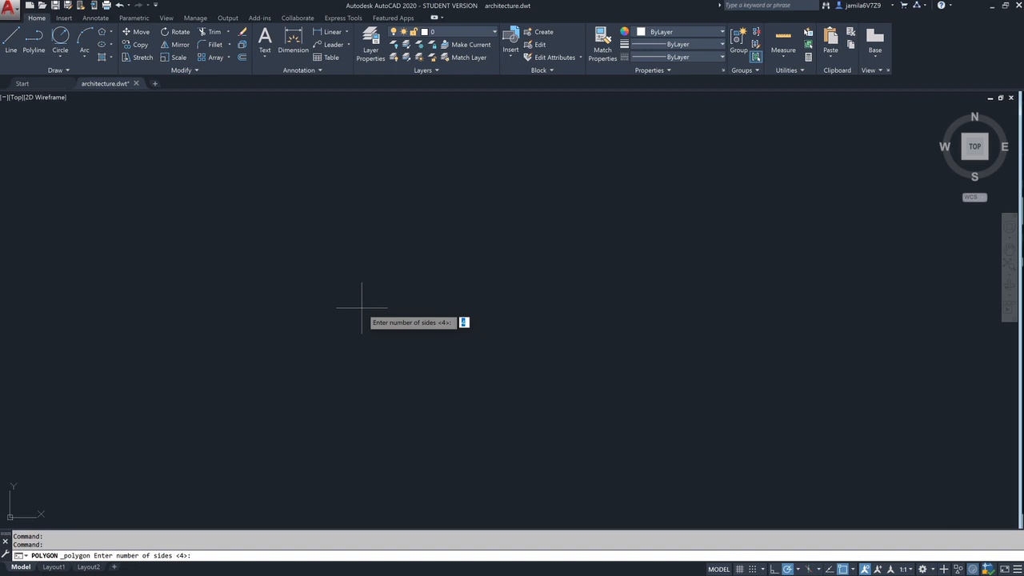
pyautogui.write('3')
pyautogui.press('Return')
pyautogui.click(369, 348)
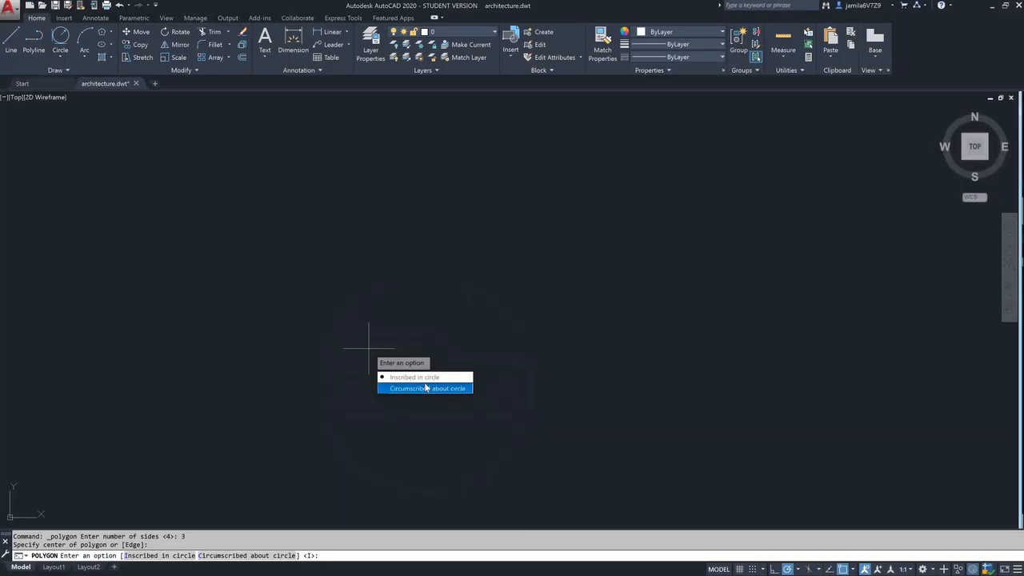
pyautogui.click(414, 377)
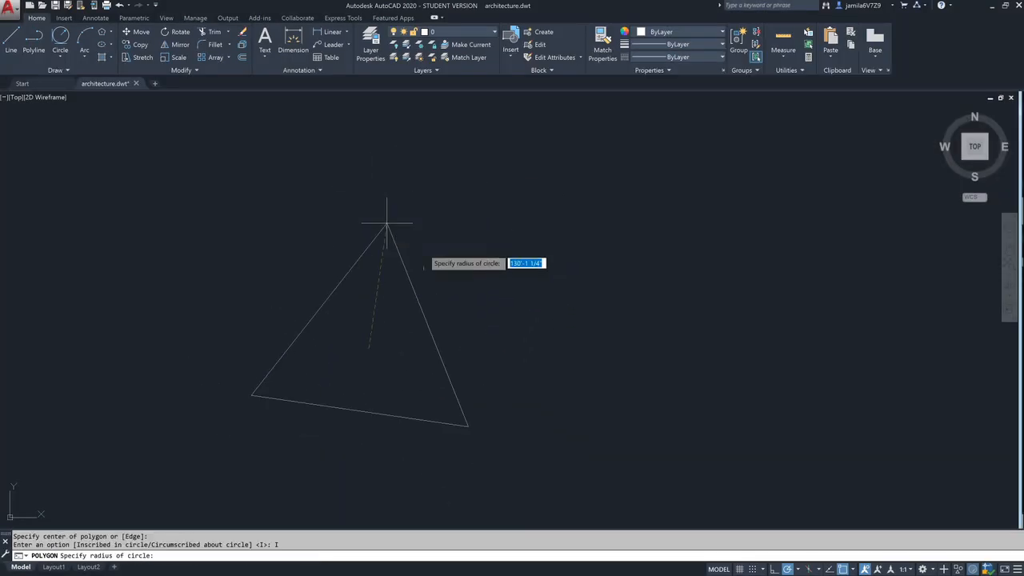
pyautogui.click(480, 278)
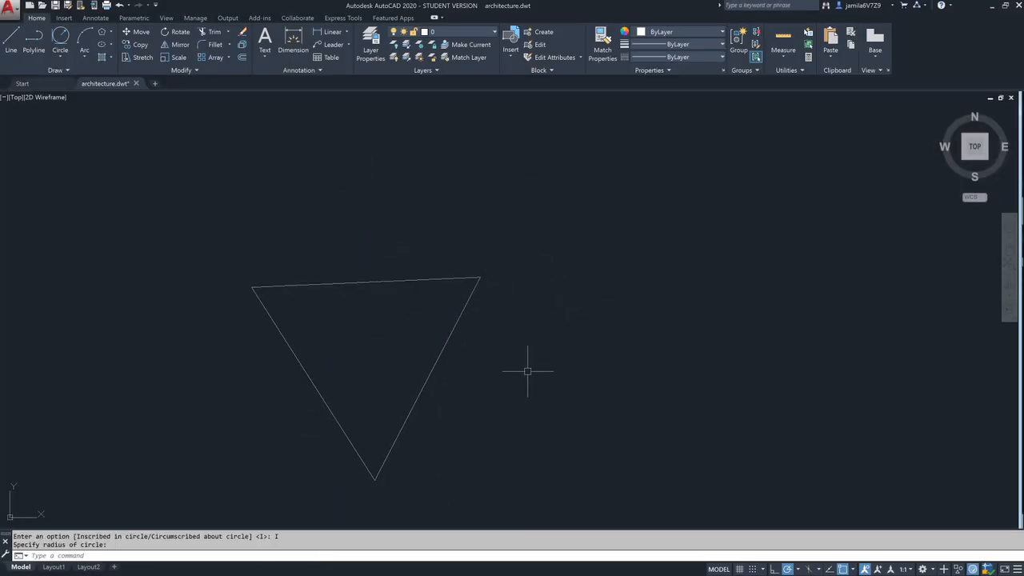
# - Erase the triangle from the drawing
pyautogui.write('e')
pyautogui.press('Return')
pyautogui.click(511, 266)
pyautogui.click(439, 311)
pyautogui.press('Return')
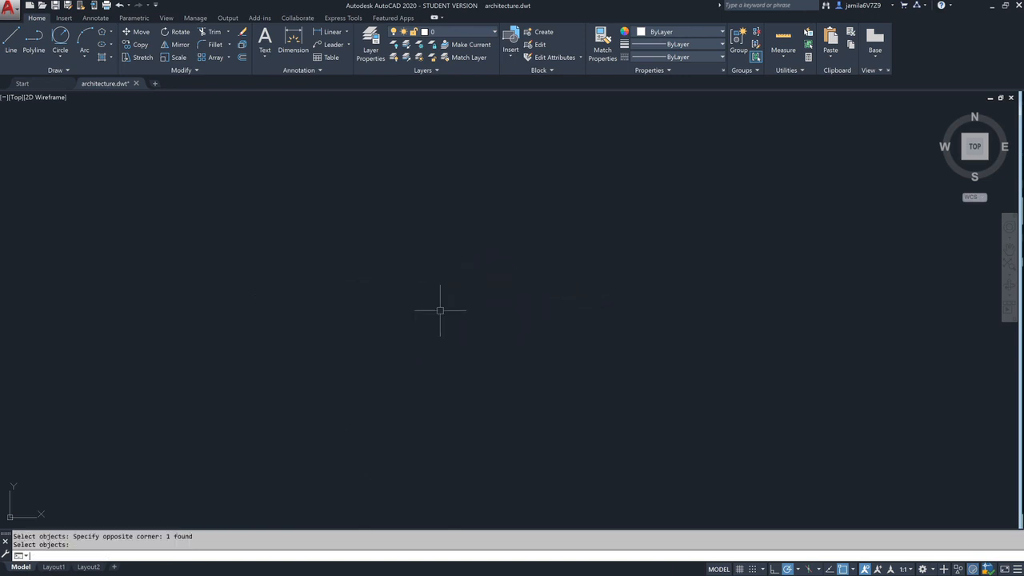
# - Draw a large 15-sided polygon with the Inscribed in circle option near the middle of the drawing area
pyautogui.moveTo(406, 250); pyautogui.dragTo(464, 256, button='middle')
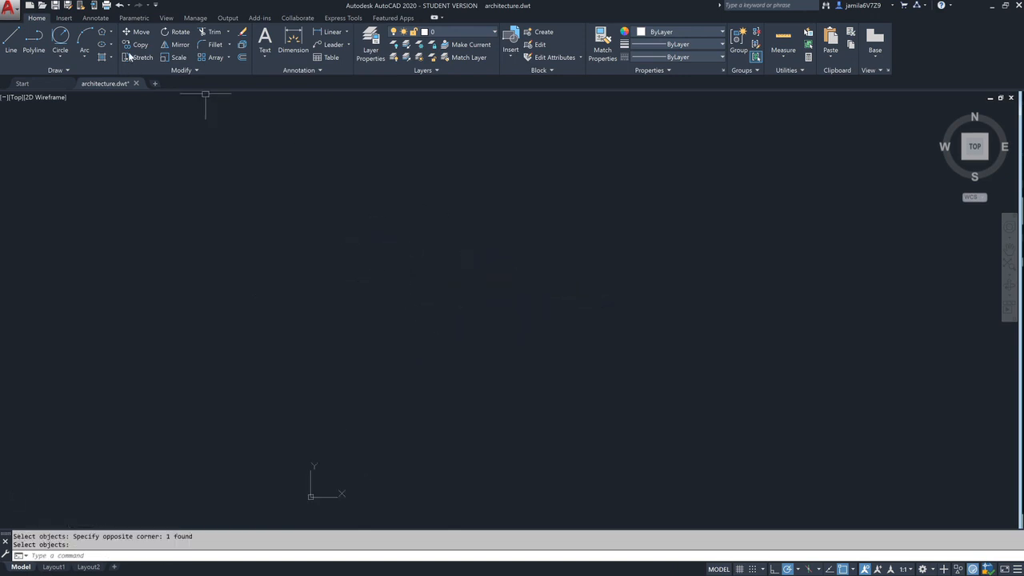
pyautogui.click(102, 36)
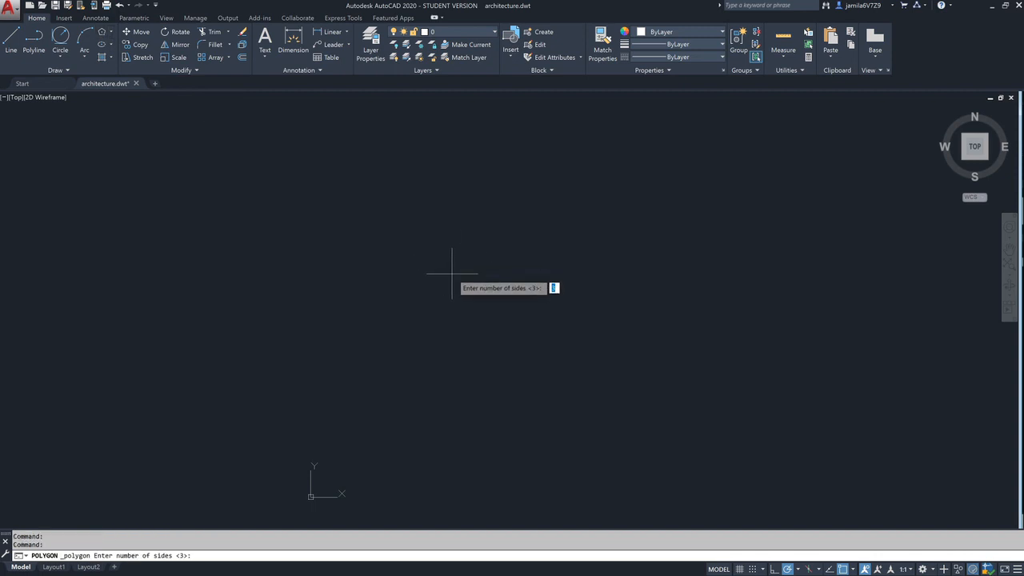
pyautogui.write('15')
pyautogui.press('Return')
pyautogui.click(460, 319)
pyautogui.press('Return')
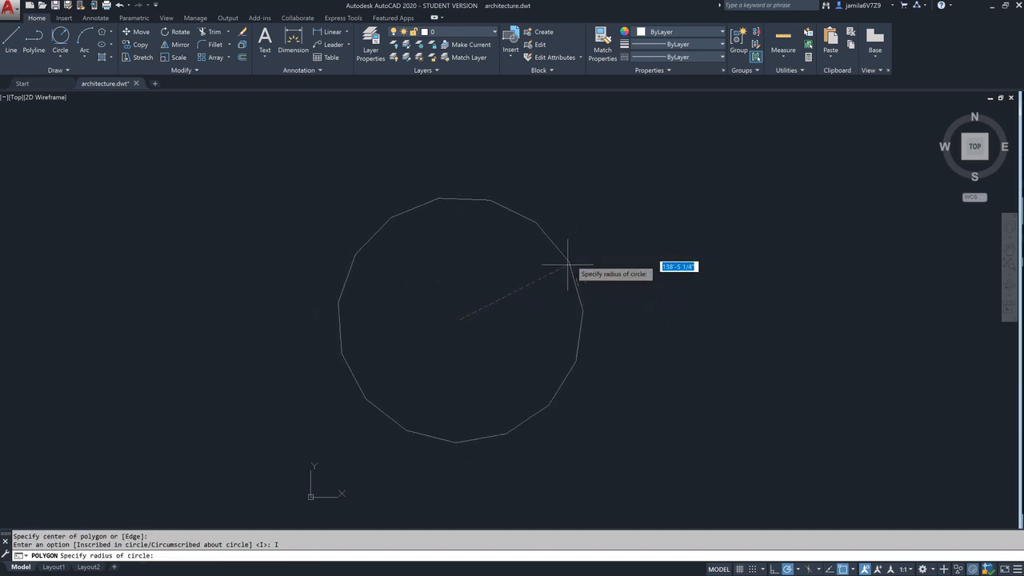
pyautogui.click(610, 233)
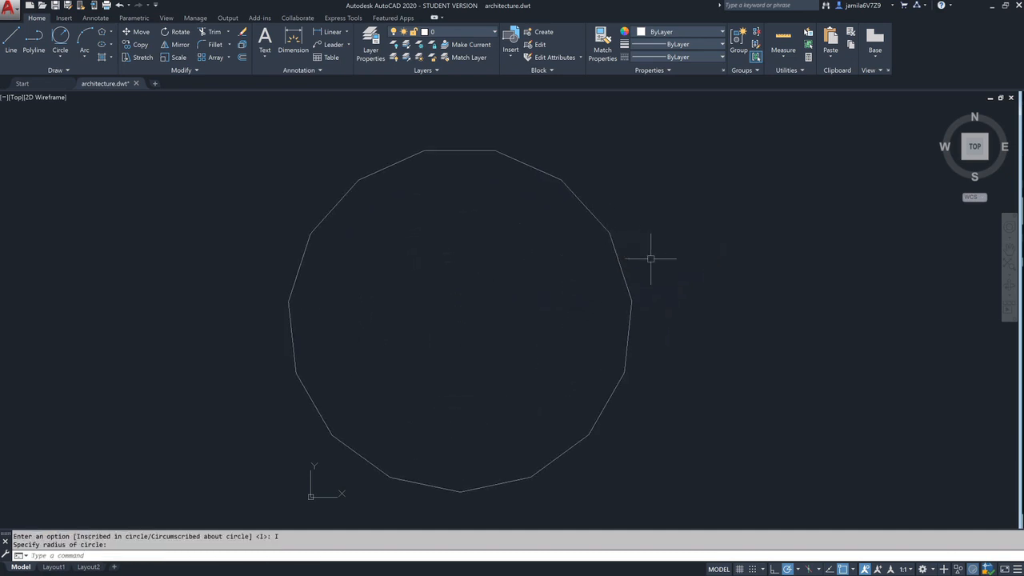
# - Select the 15-sided polygon to examine its vertex and edge grips, and clear the selection
pyautogui.click(600, 221)
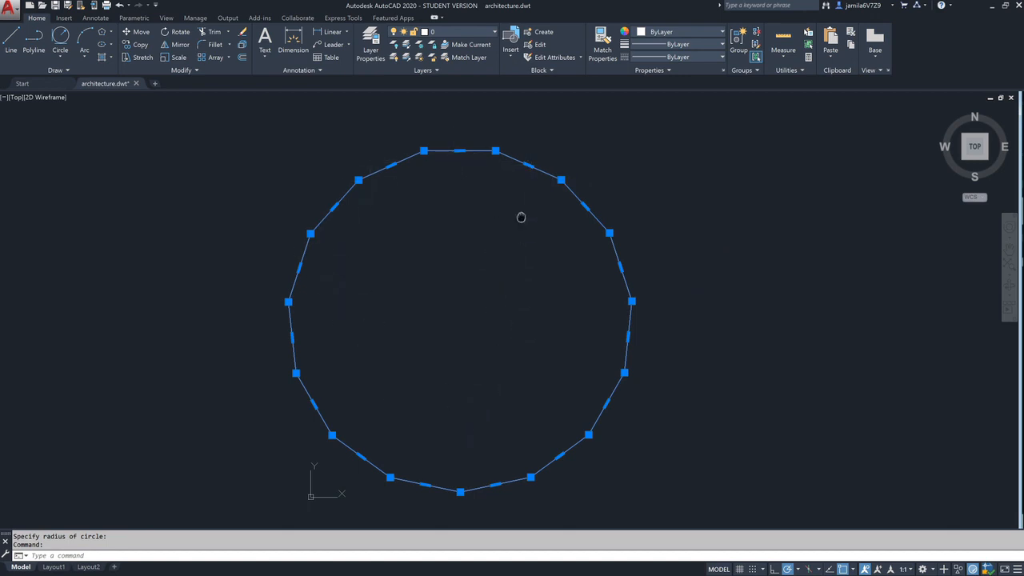
pyautogui.moveTo(520, 219); pyautogui.dragTo(557, 208, button='middle')
pyautogui.press('Escape')
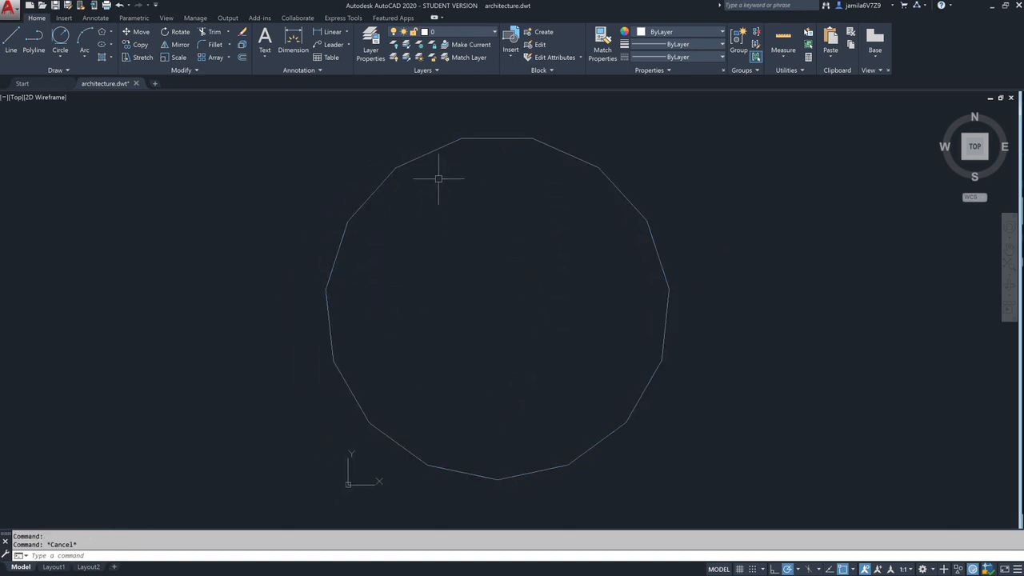
pyautogui.click(425, 153)
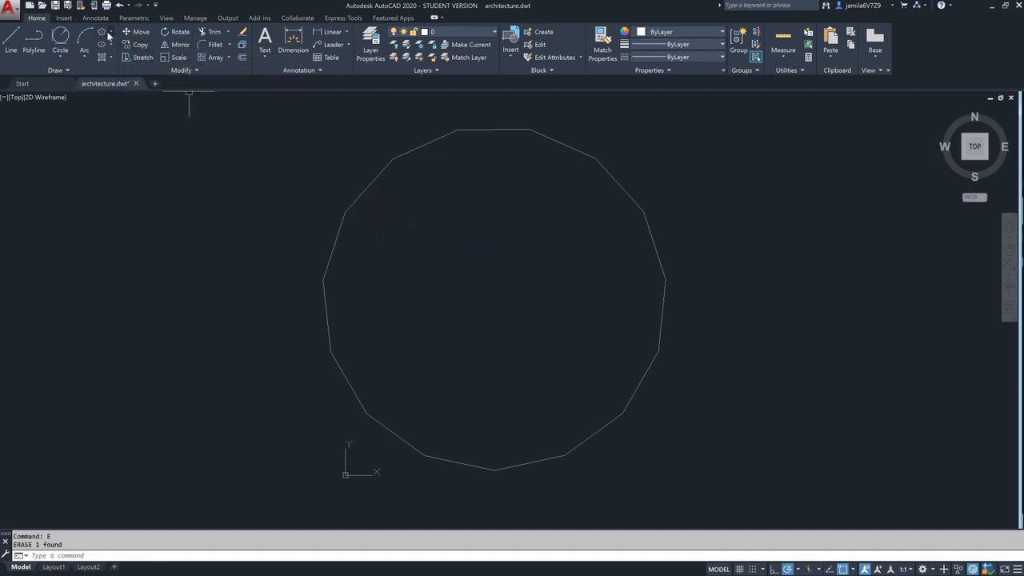
# - Draw an 8-sided polygon to the right of the 15-sided one, inscribed in a circle with a radius of about 96'
pyautogui.click(513, 246)
pyautogui.write('pol')
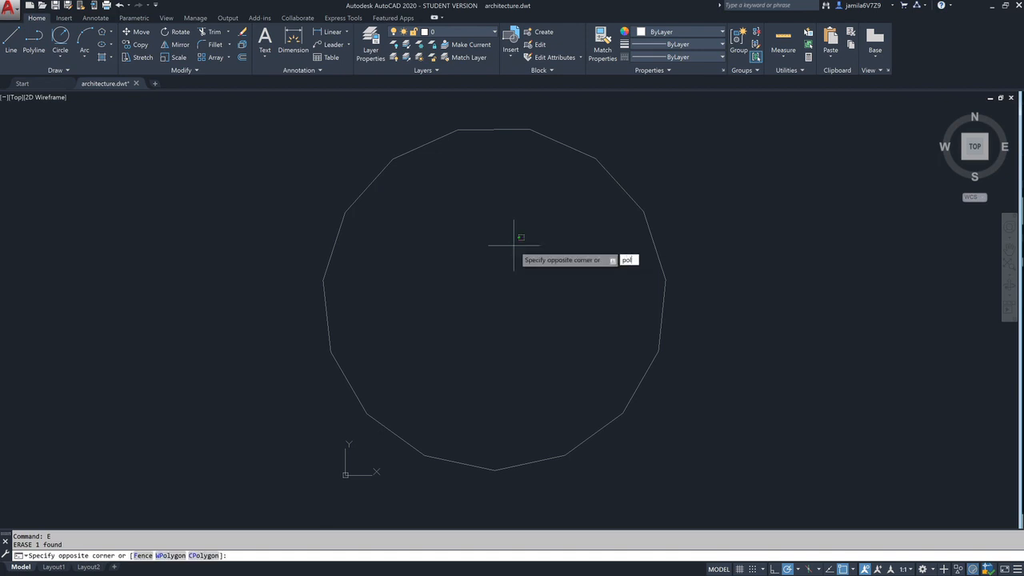
pyautogui.press('Return')
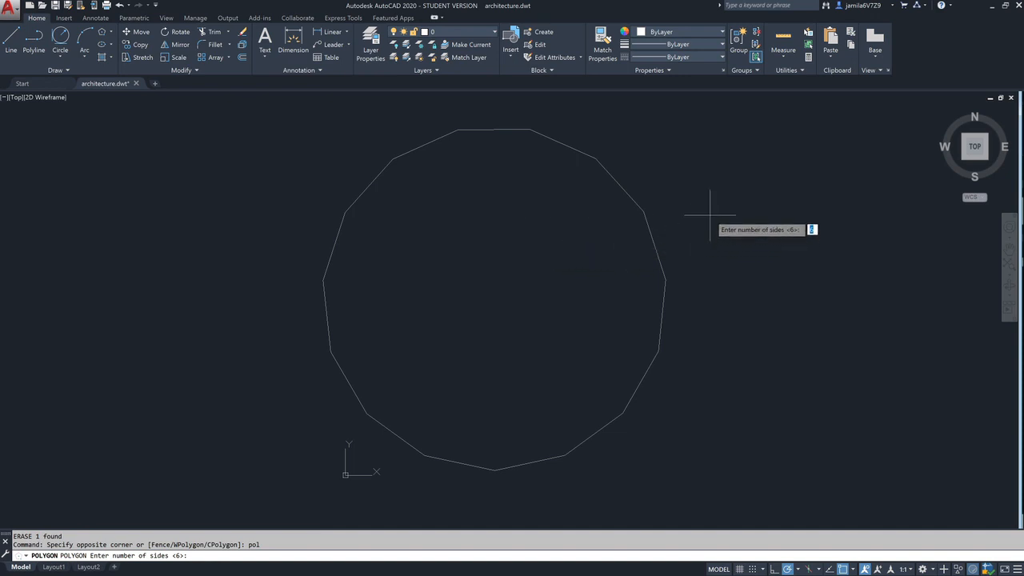
pyautogui.write('8')
pyautogui.press('Return')
pyautogui.moveTo(760, 217); pyautogui.dragTo(419, 217, button='middle')
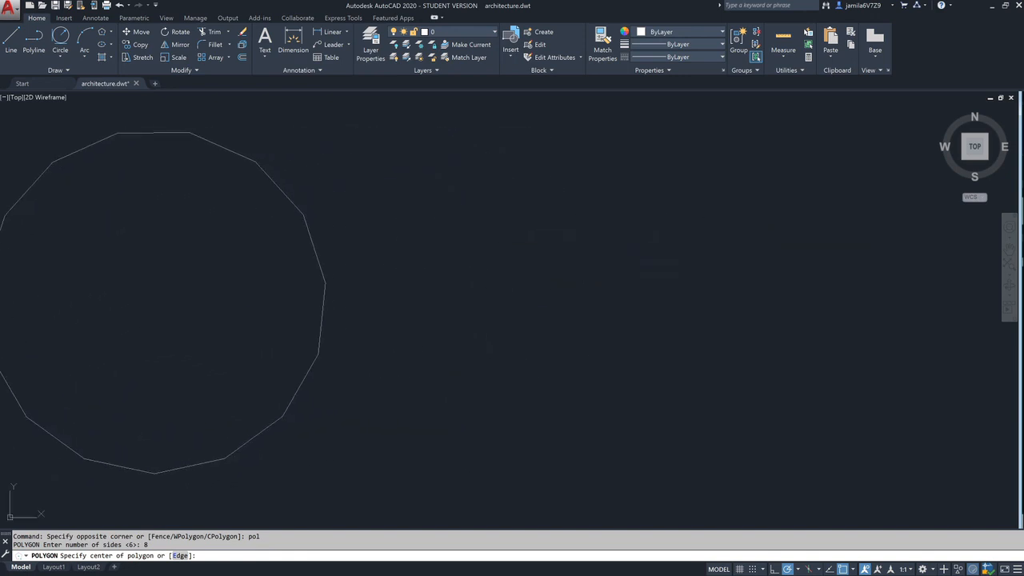
pyautogui.click(582, 255)
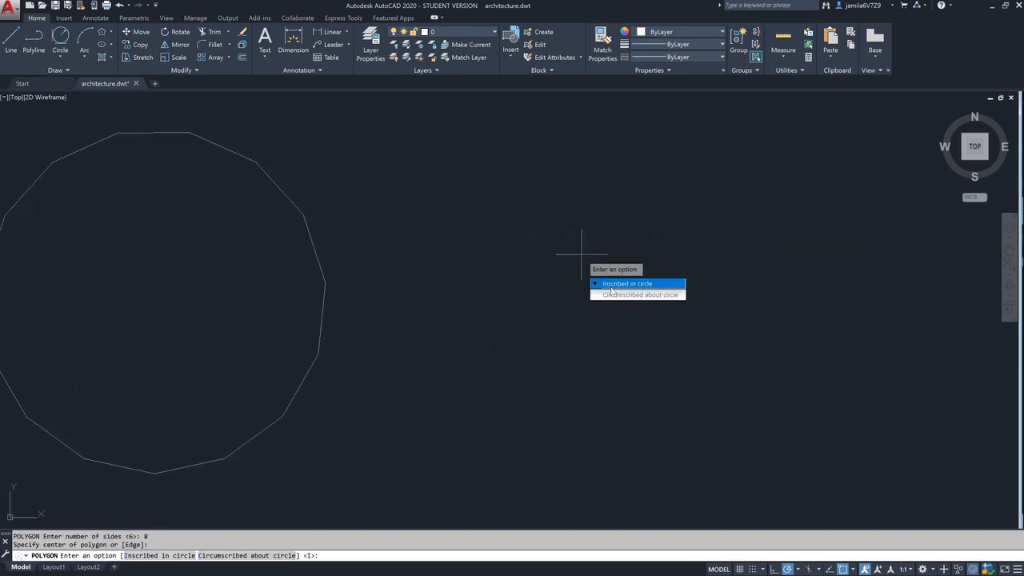
pyautogui.click(614, 285)
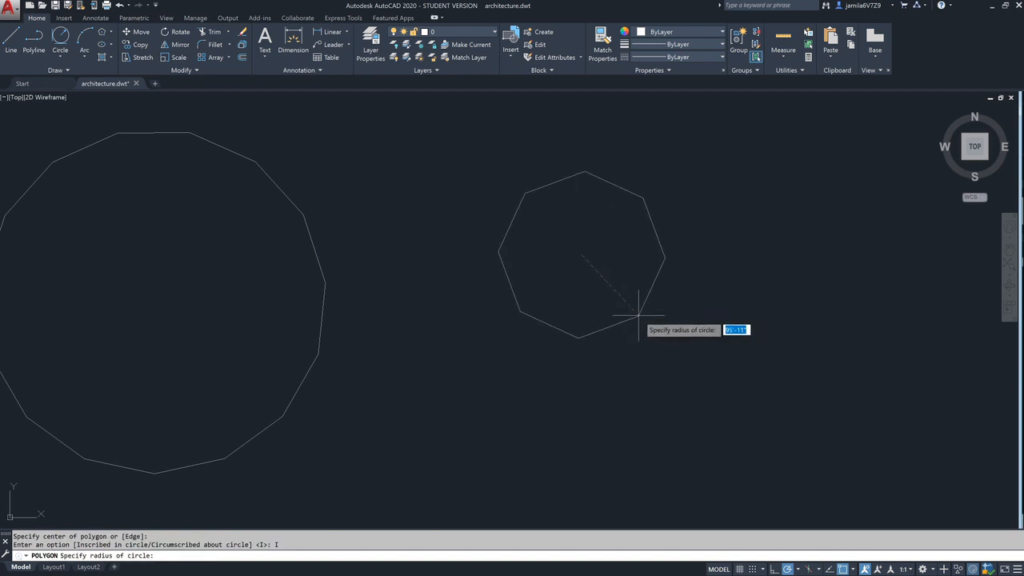
pyautogui.click(638, 315)
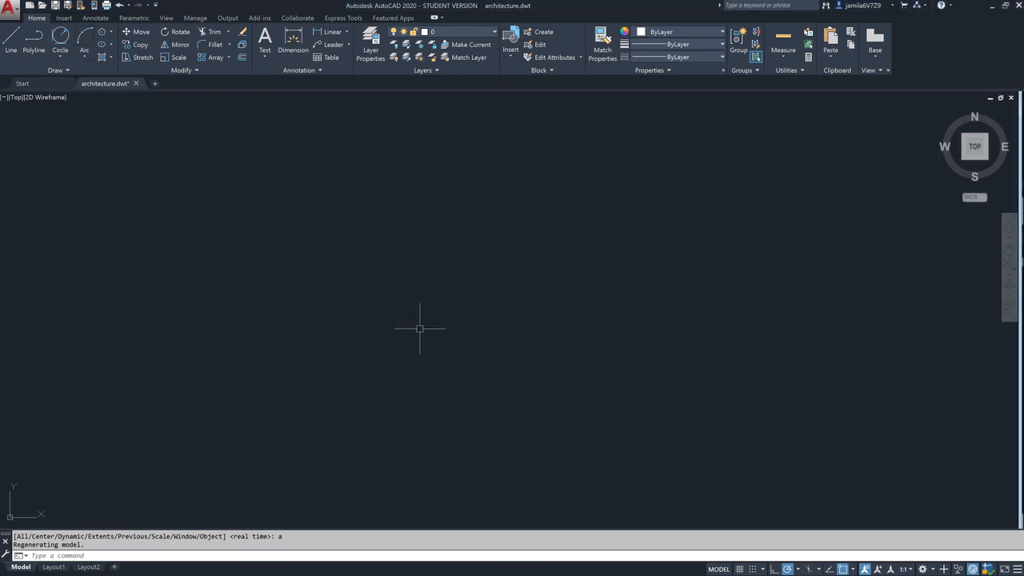
# - Draw a three-point arc rising from its start point and curving over to the right, and check its grips
pyautogui.click(84, 38)
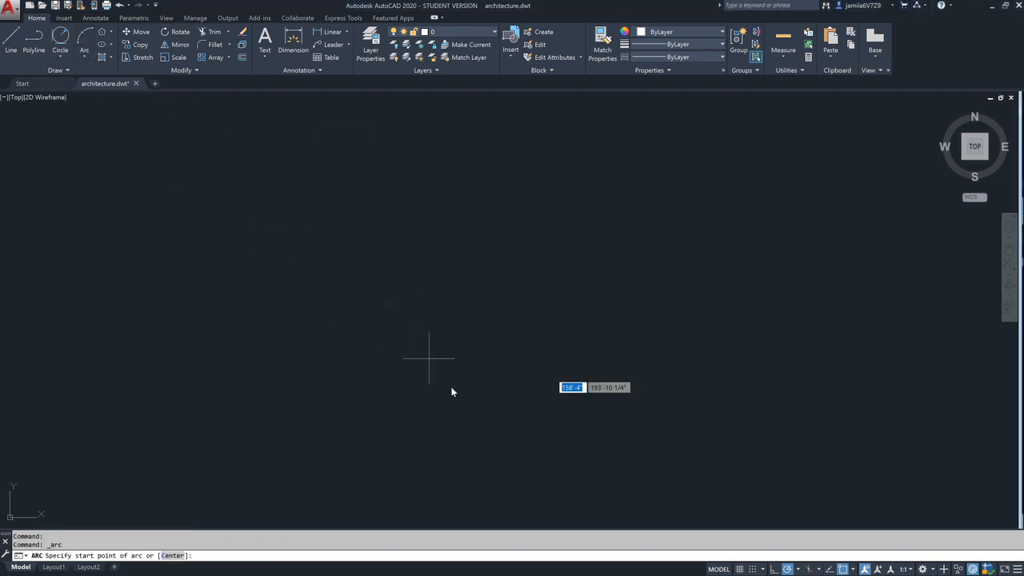
pyautogui.click(389, 352)
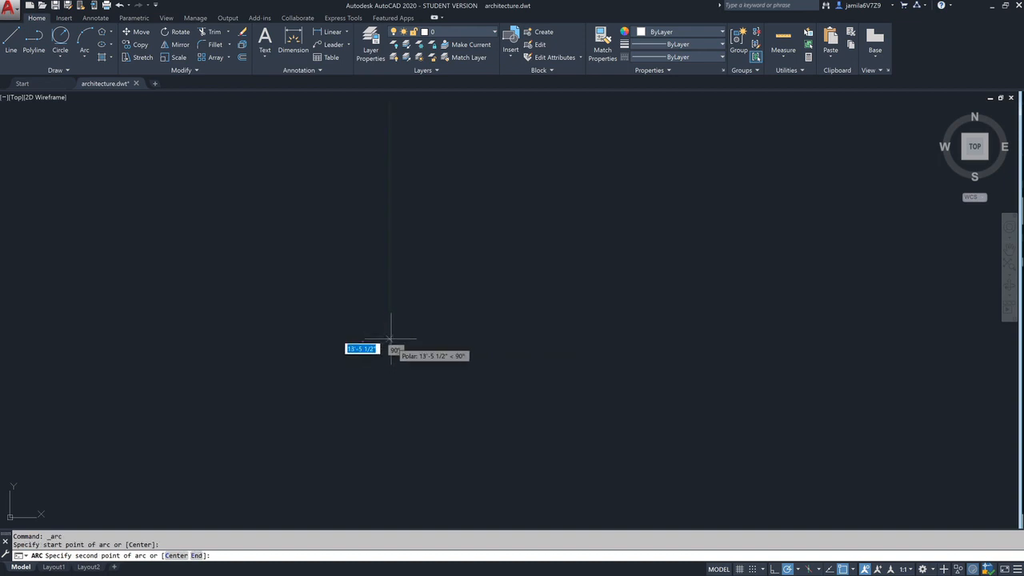
pyautogui.click(415, 257)
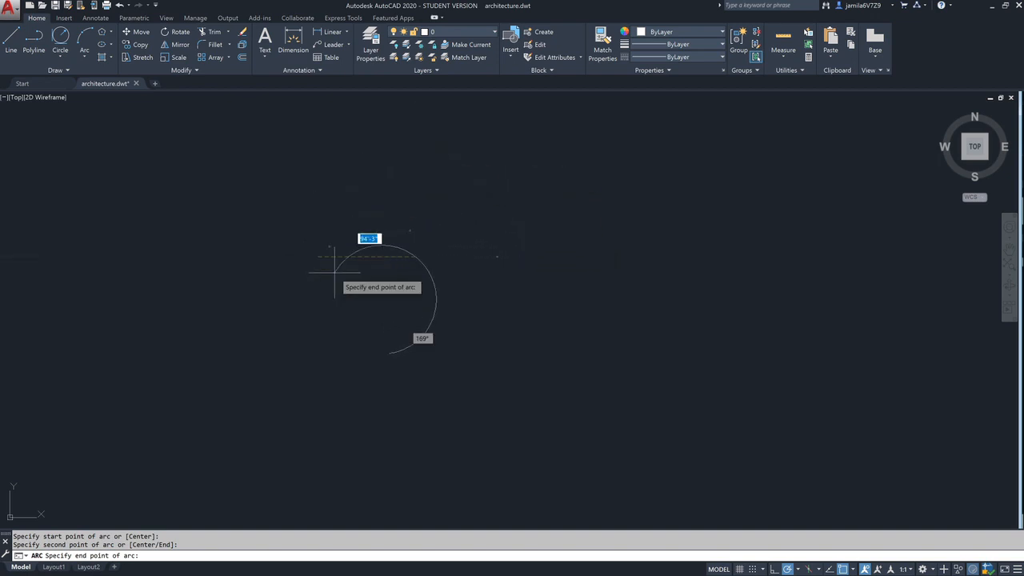
pyautogui.click(580, 223)
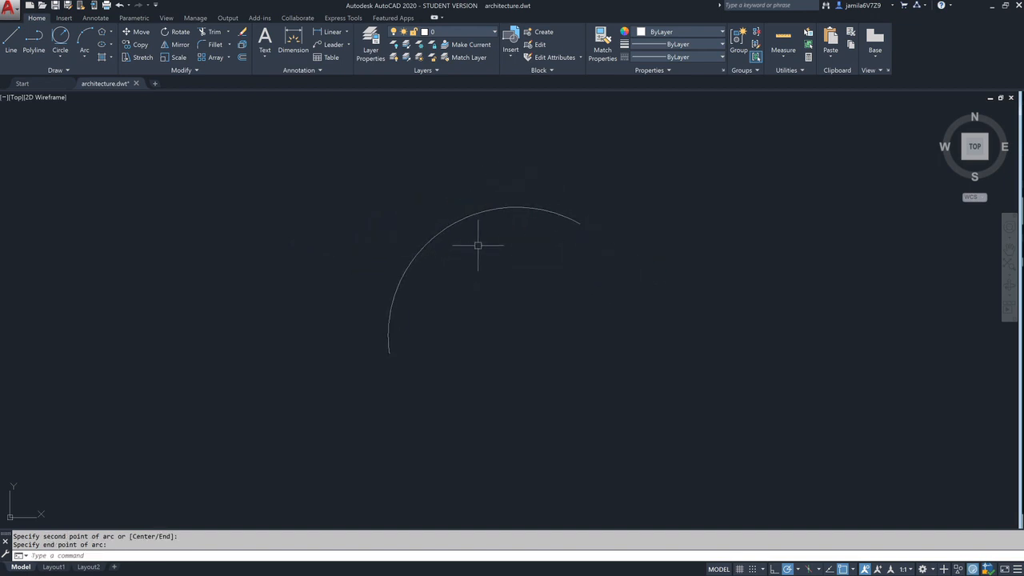
pyautogui.click(512, 206)
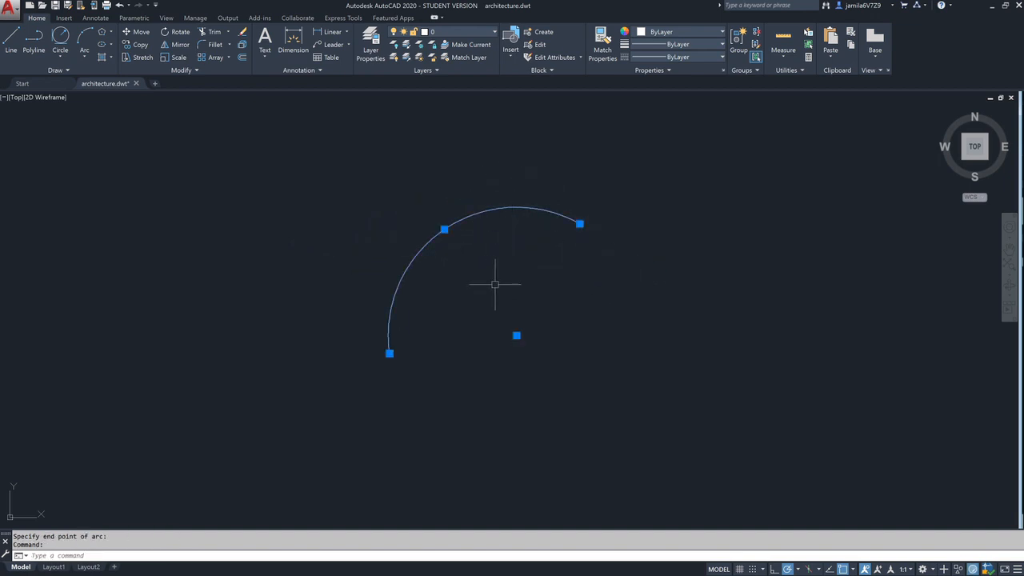
pyautogui.press('Escape')
# - Draw an L-shaped pair of lines right of the arc: about 129' horizontally to the right and about 129' vertically up
pyautogui.moveTo(549, 277)
pyautogui.mouseDown(button='middle')
pyautogui.moveTo(290, 275)
pyautogui.moveTo(215, 287)
pyautogui.mouseUp(button='middle')
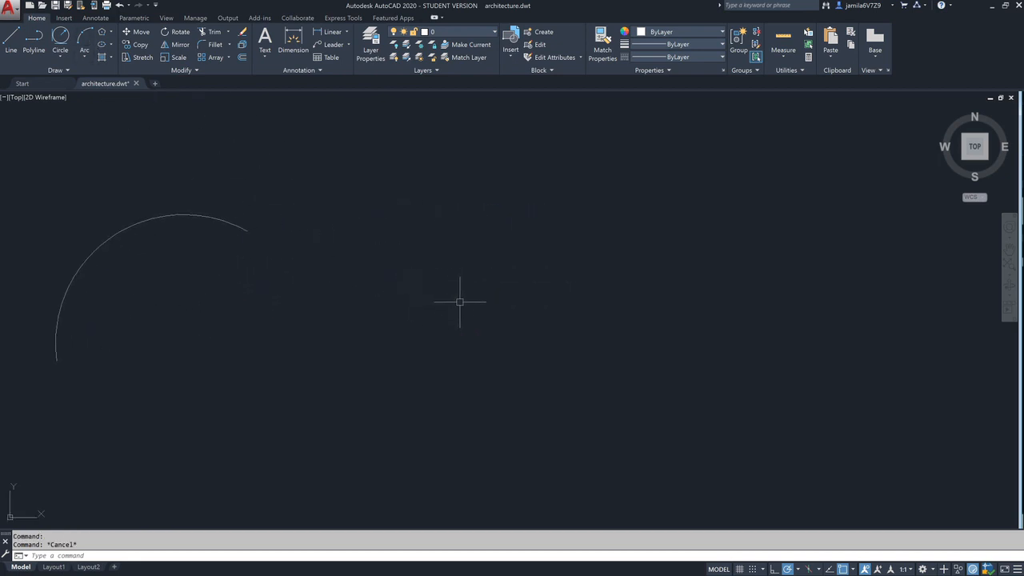
pyautogui.write('l')
pyautogui.press('Return')
pyautogui.click(433, 363)
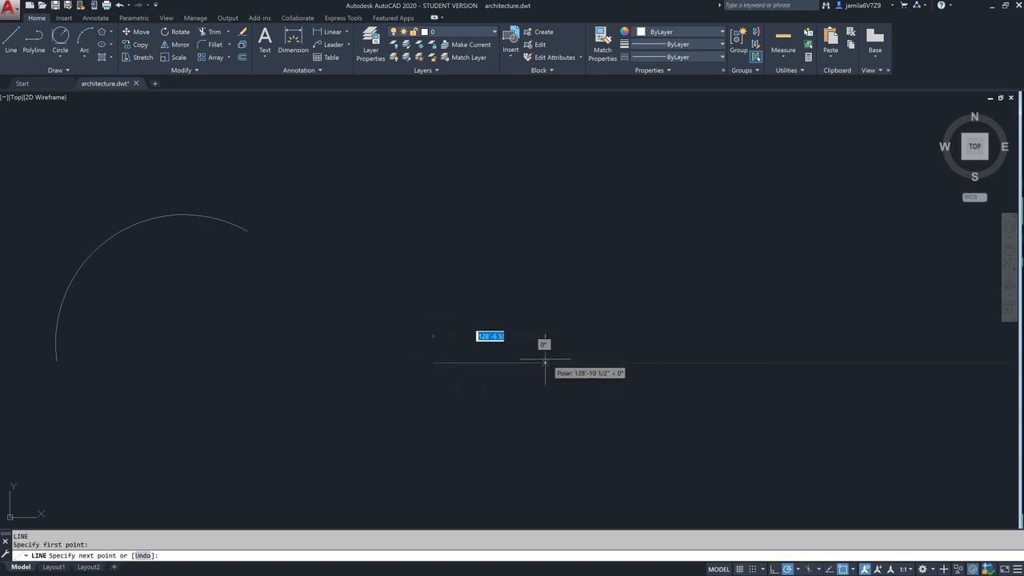
pyautogui.click(545, 362)
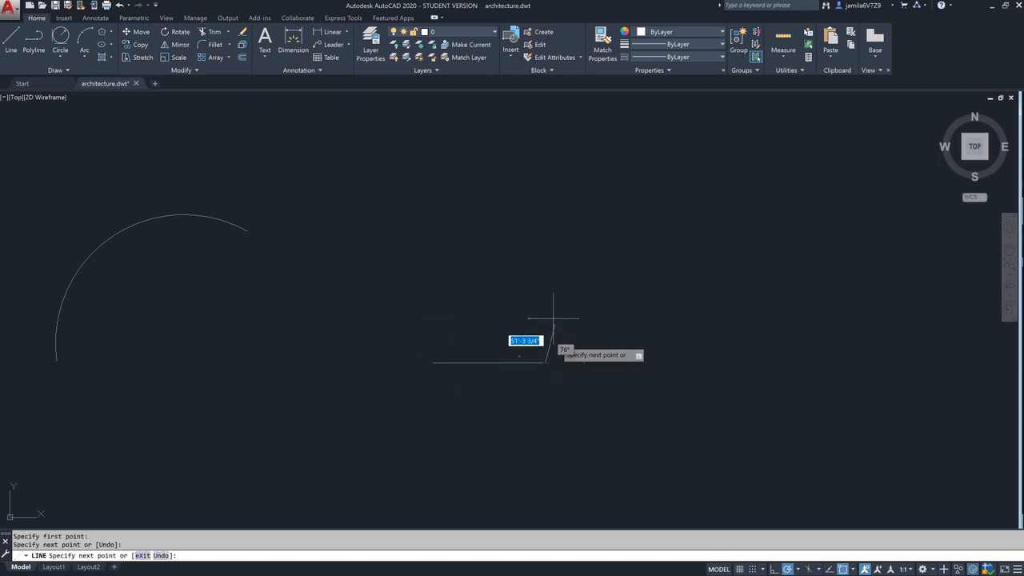
pyautogui.click(545, 251)
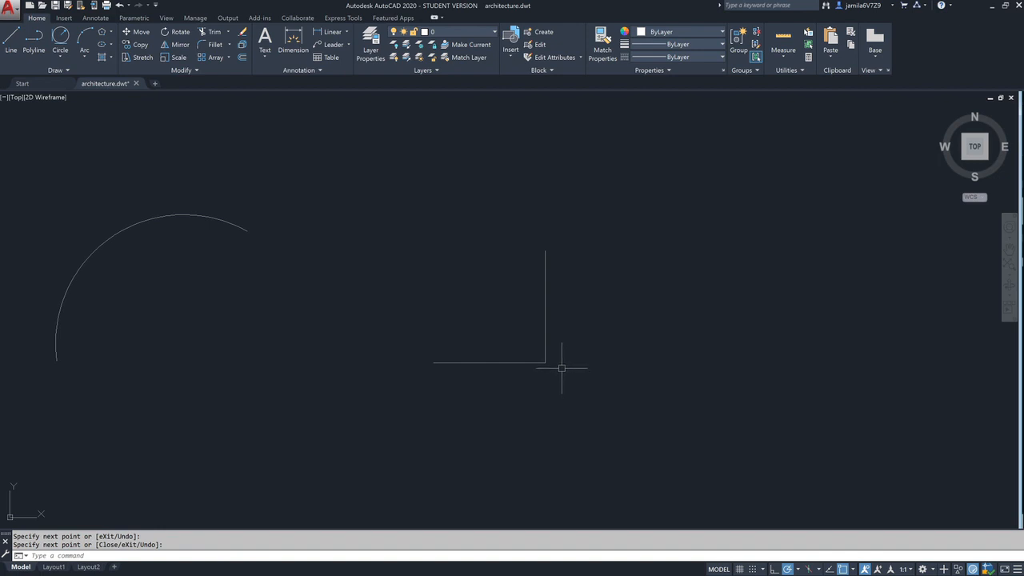
pyautogui.press('Return')
pyautogui.write('L')
pyautogui.press('Return')
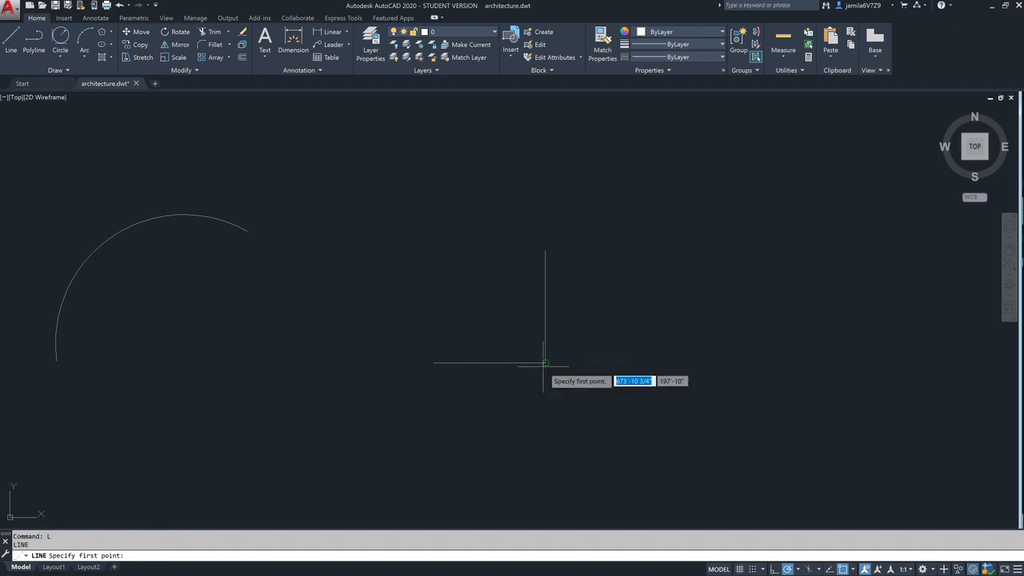
pyautogui.click(545, 363)
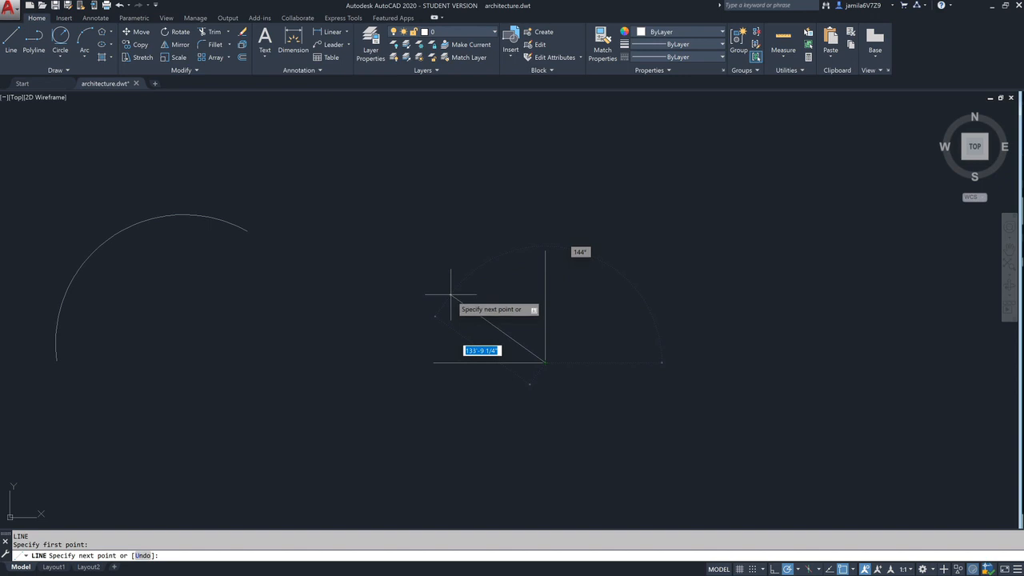
pyautogui.press('Escape')
# - Set polar tracking to 45° increments and draw a diagonal line from the corner of the two lines, up and left between them
pyautogui.click(798, 569)
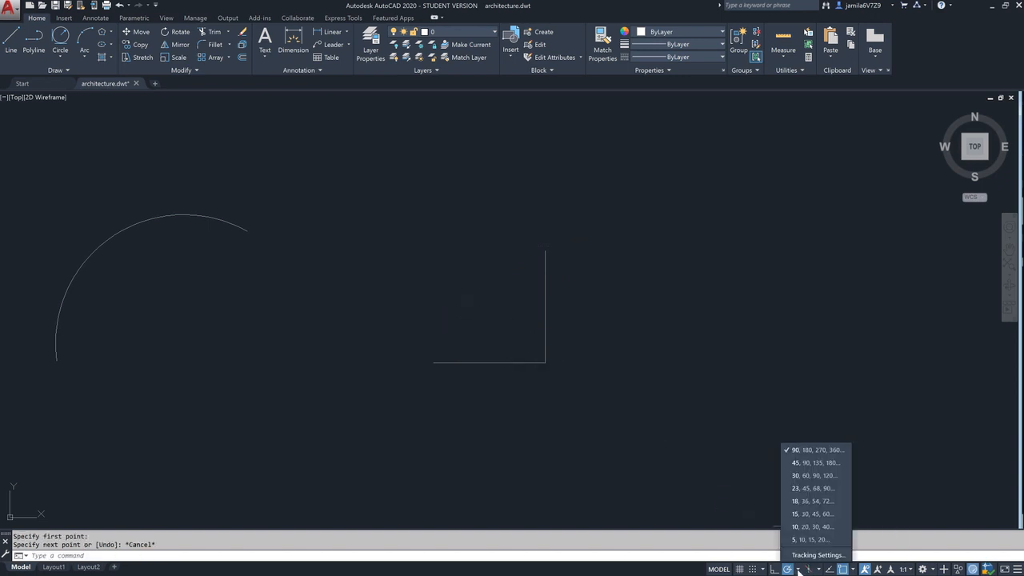
pyautogui.click(811, 463)
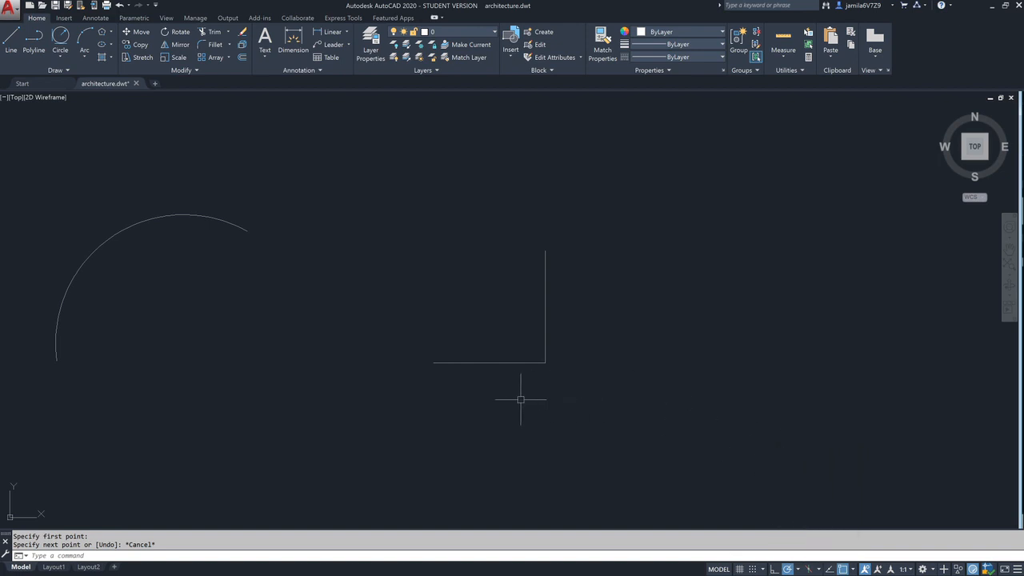
pyautogui.press('Return')
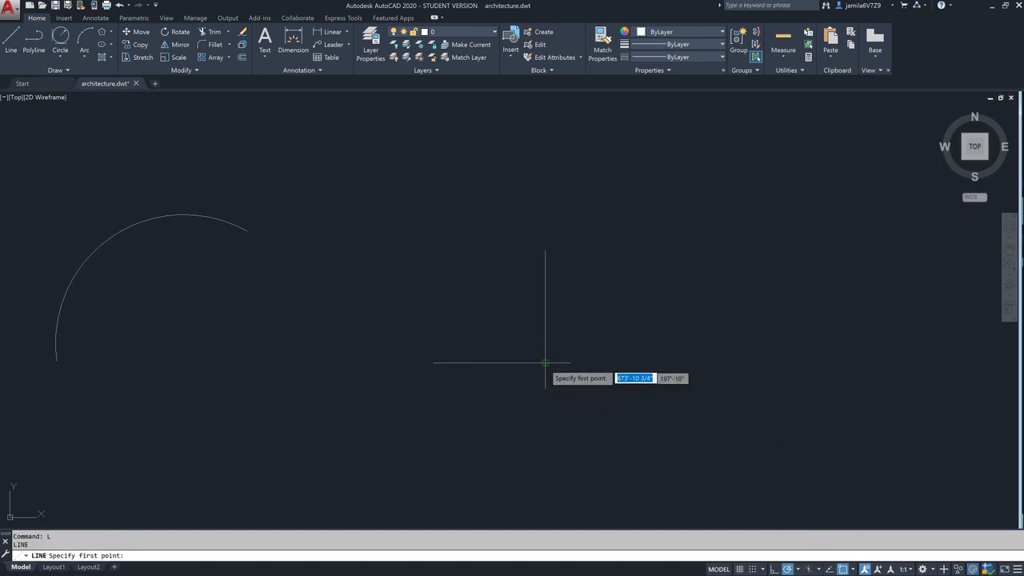
pyautogui.click(545, 363)
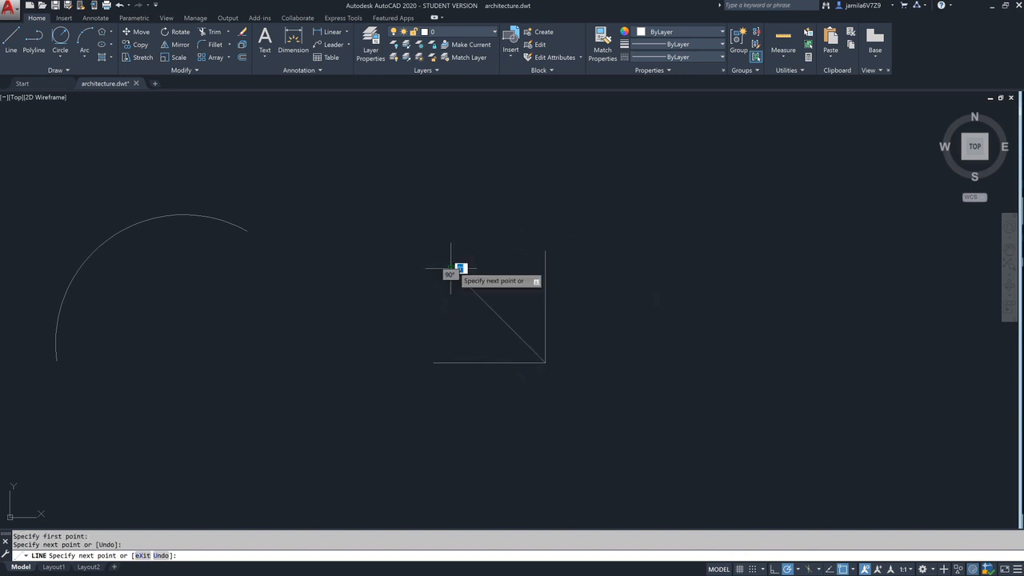
pyautogui.click(452, 268)
pyautogui.press('Escape')
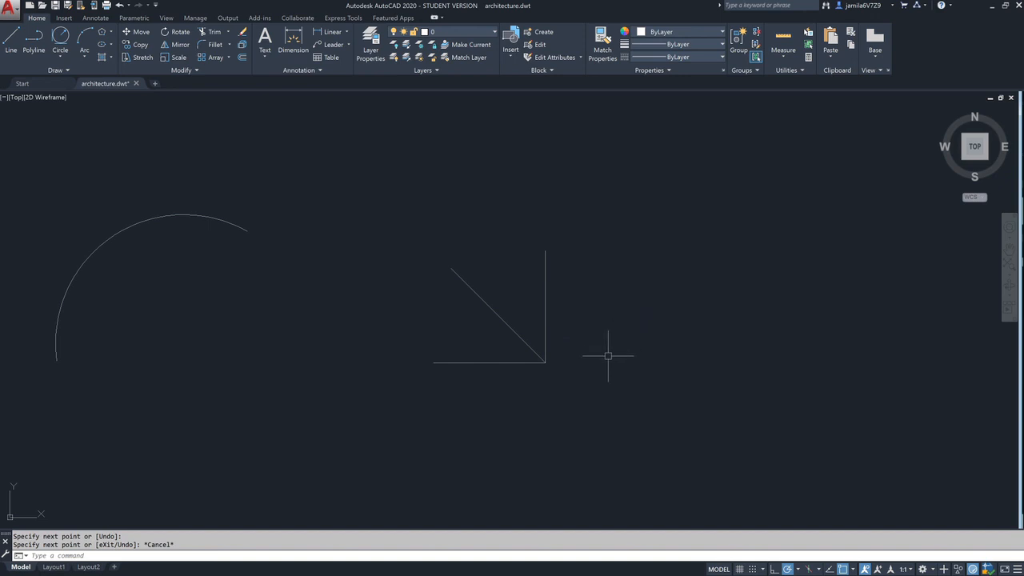
# - Draw a three-point arc through the free ends of the horizontal, diagonal and vertical lines, in that order
pyautogui.write('ar')
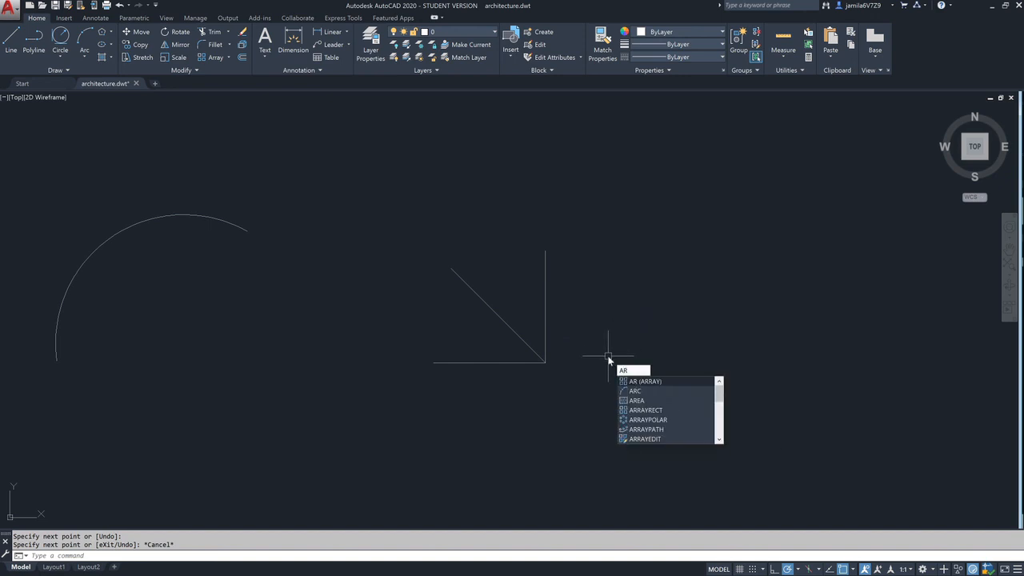
pyautogui.write('c')
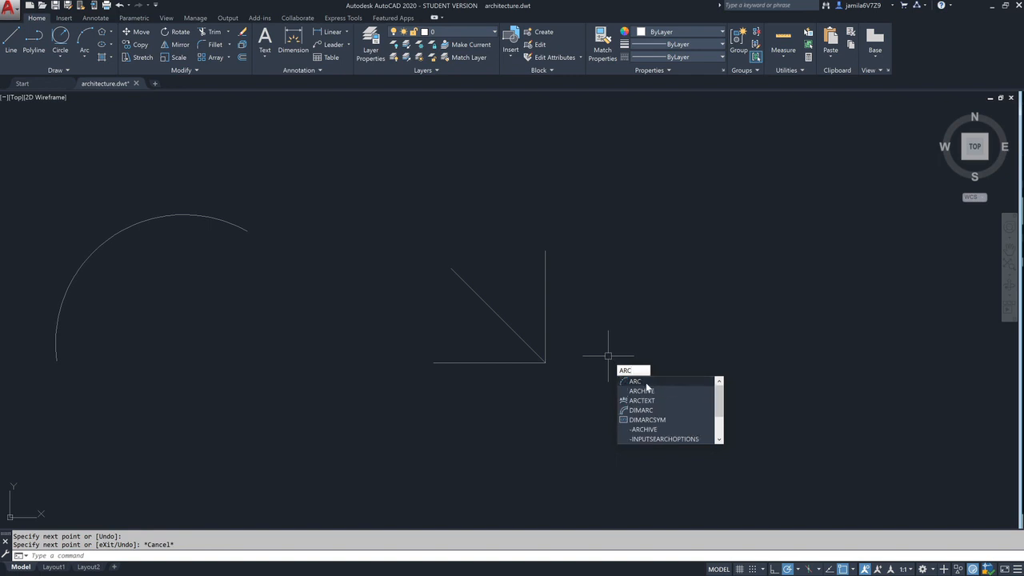
pyautogui.press('Return')
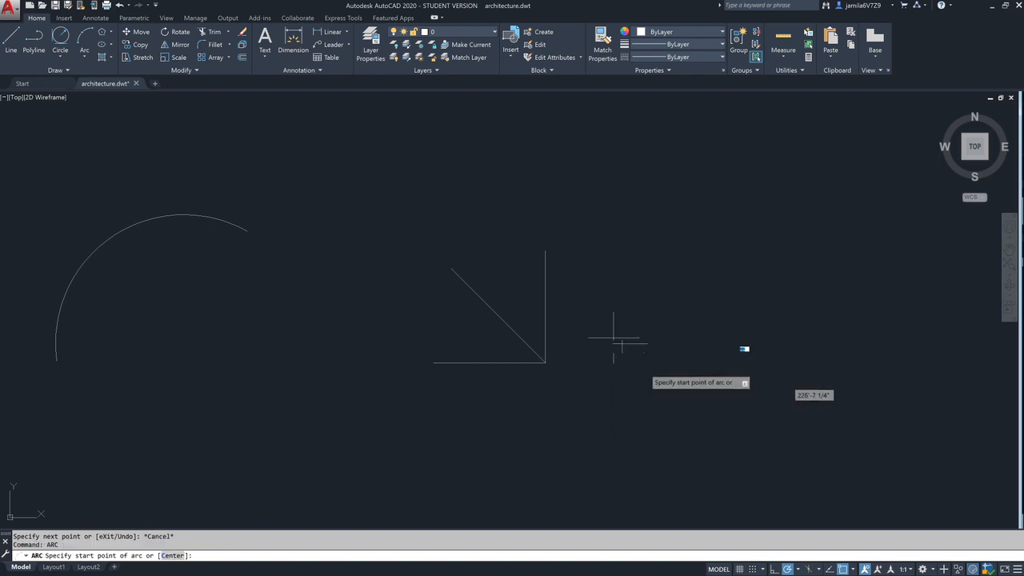
pyautogui.click(433, 362)
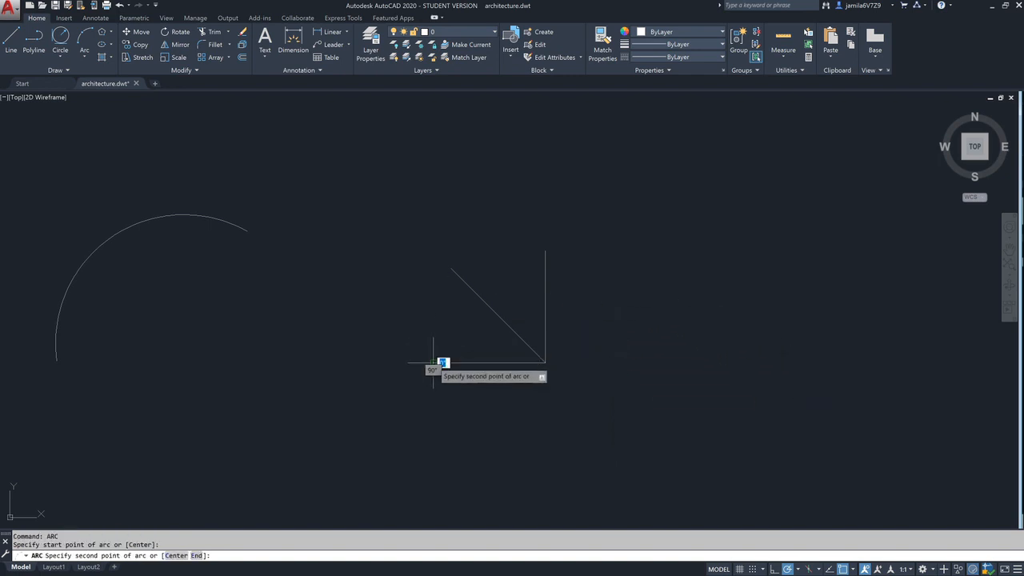
pyautogui.click(452, 269)
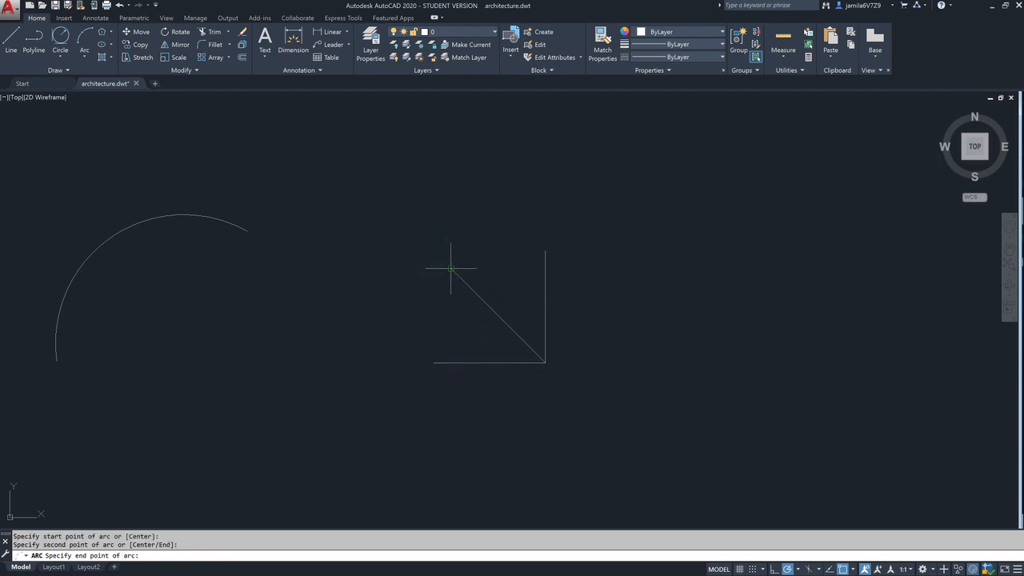
pyautogui.click(545, 250)
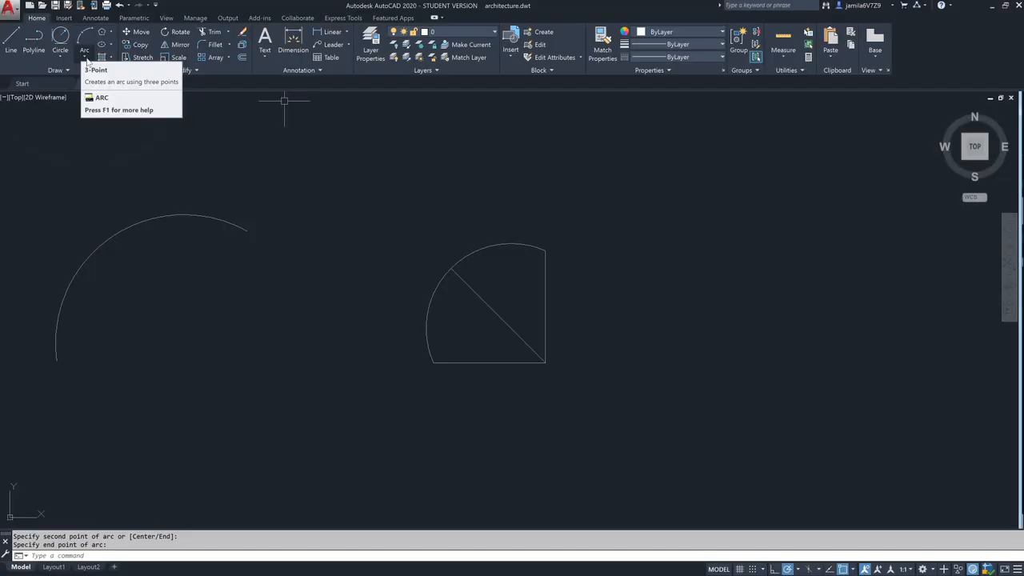
pyautogui.click(86, 60)
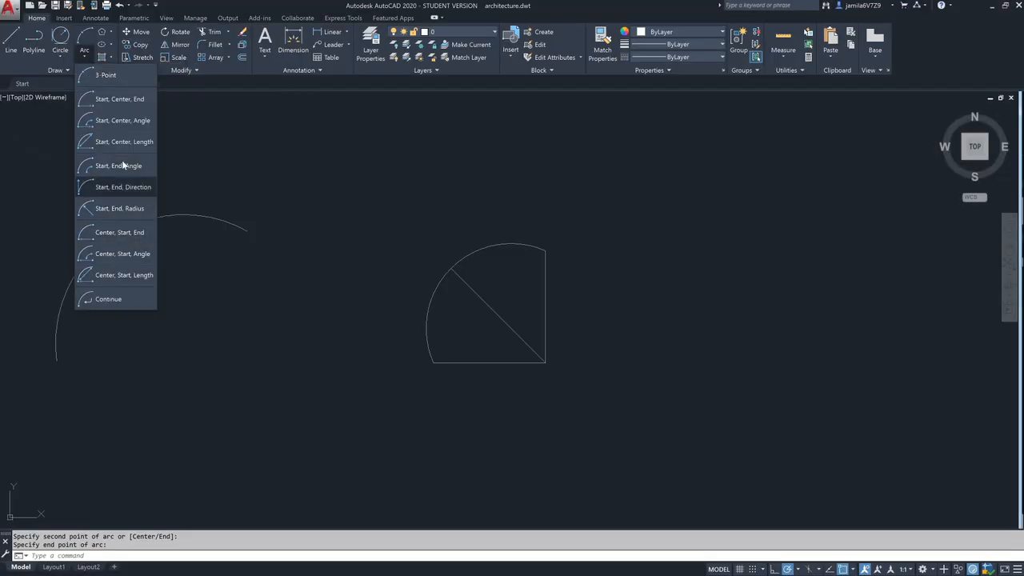
pyautogui.click(56, 55)
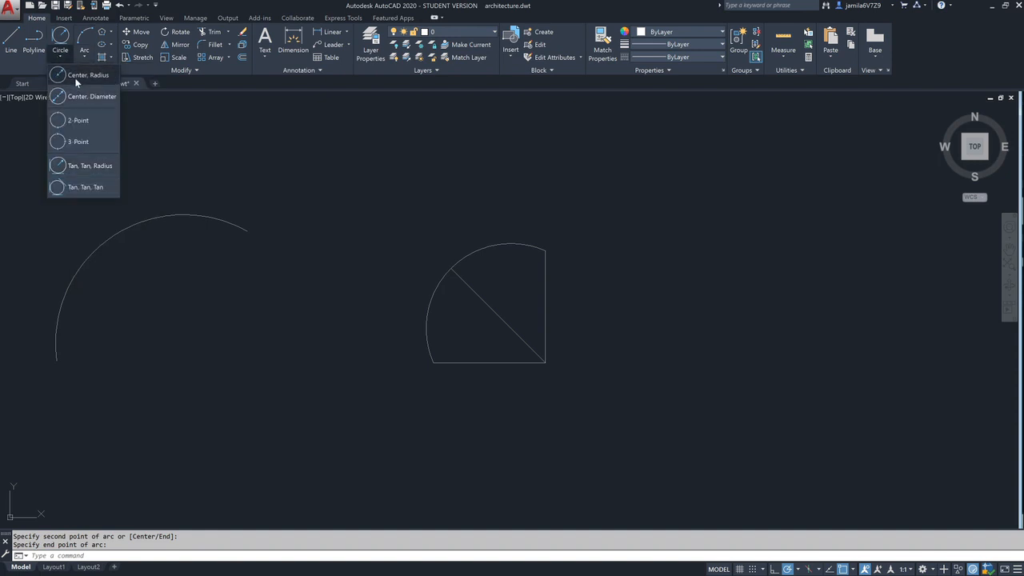
pyautogui.click(75, 78)
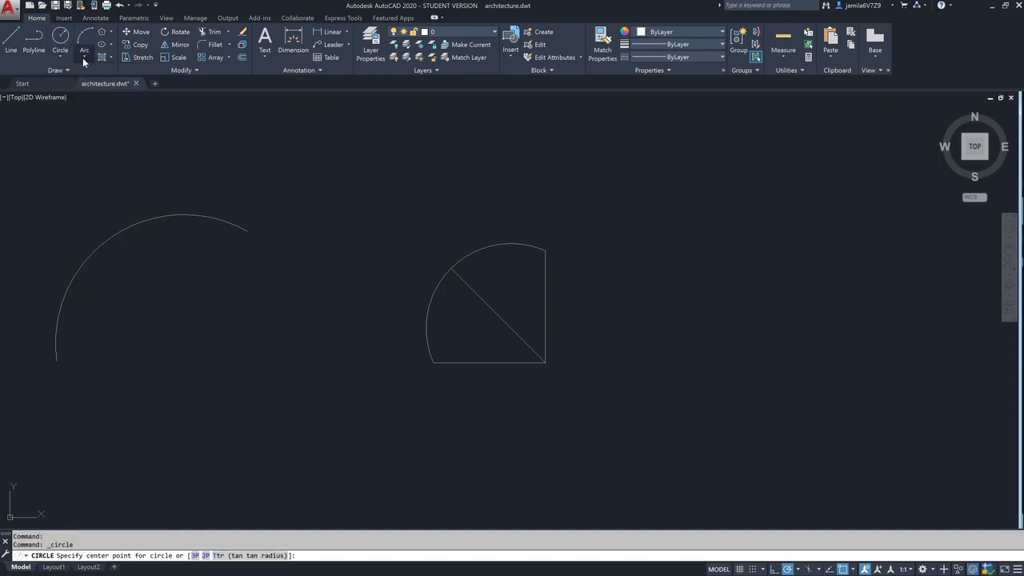
pyautogui.click(83, 58)
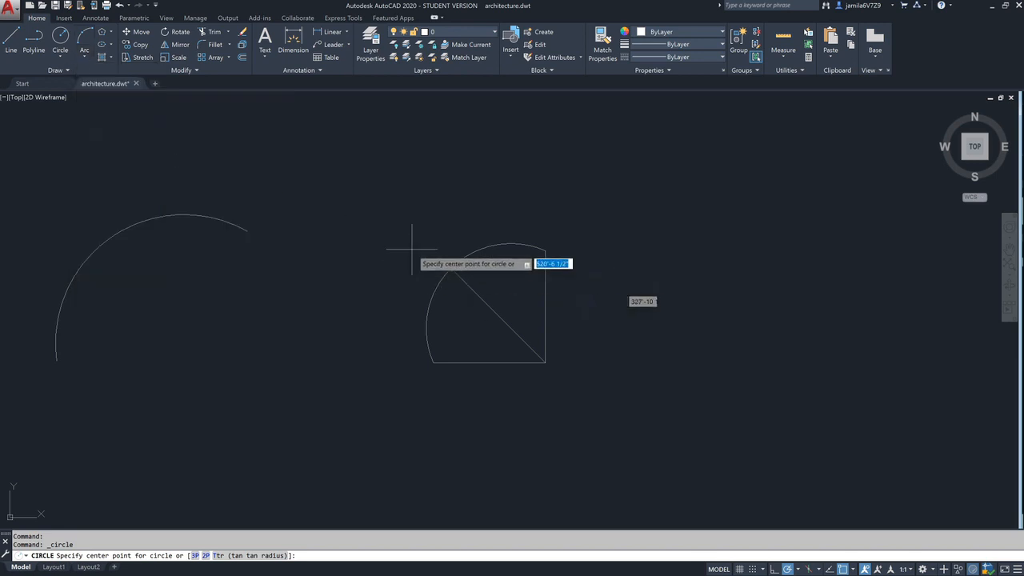
pyautogui.press('Escape')
pyautogui.press('Escape')
pyautogui.click(455, 276)
pyautogui.press('Escape')
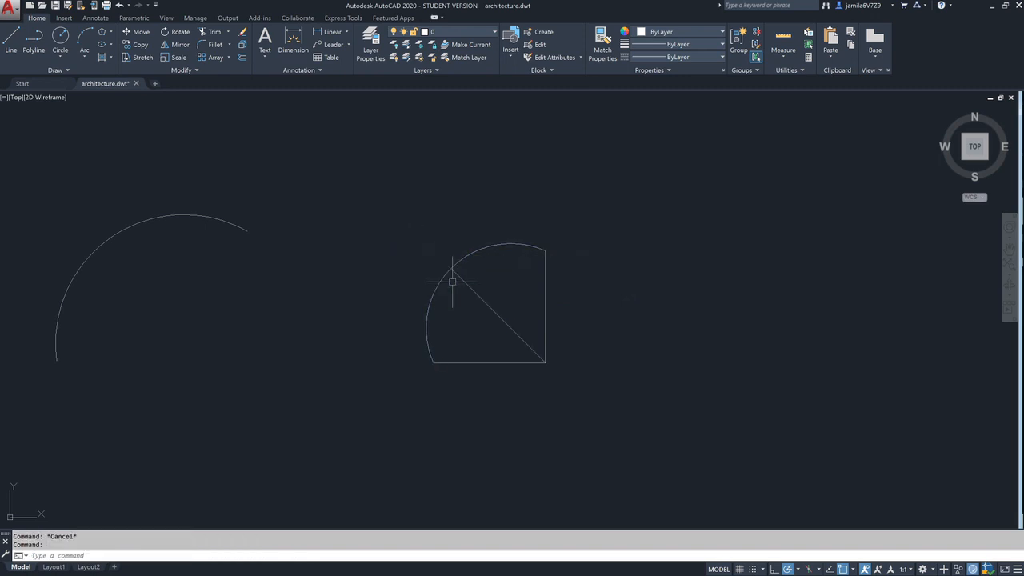
# - Draw a vertical line upward in the empty area to the right of the arc-and-lines figure
pyautogui.moveTo(628, 299); pyautogui.dragTo(234, 282, button='middle')
pyautogui.scroll(-2, 234, 282)
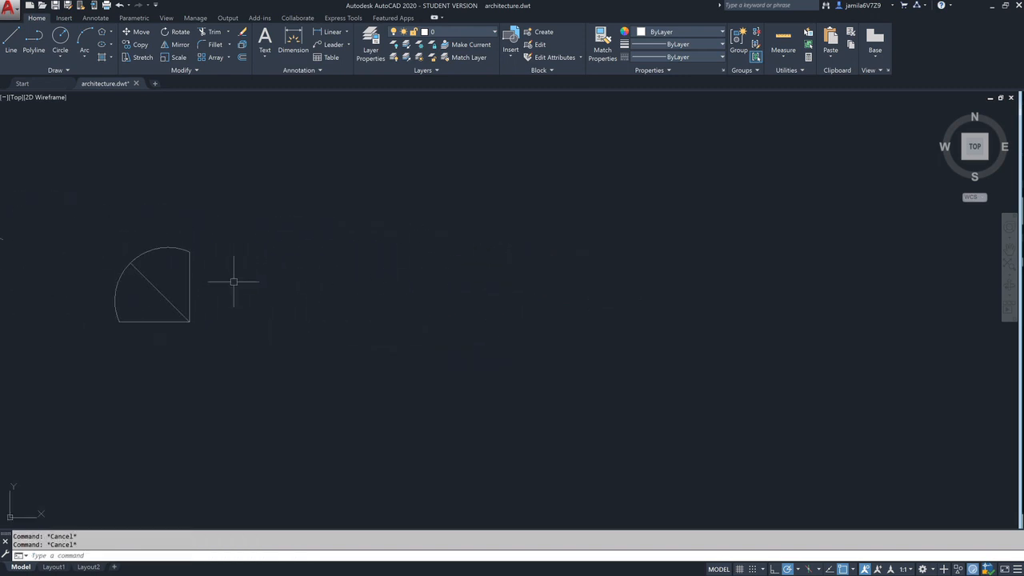
pyautogui.click(80, 54)
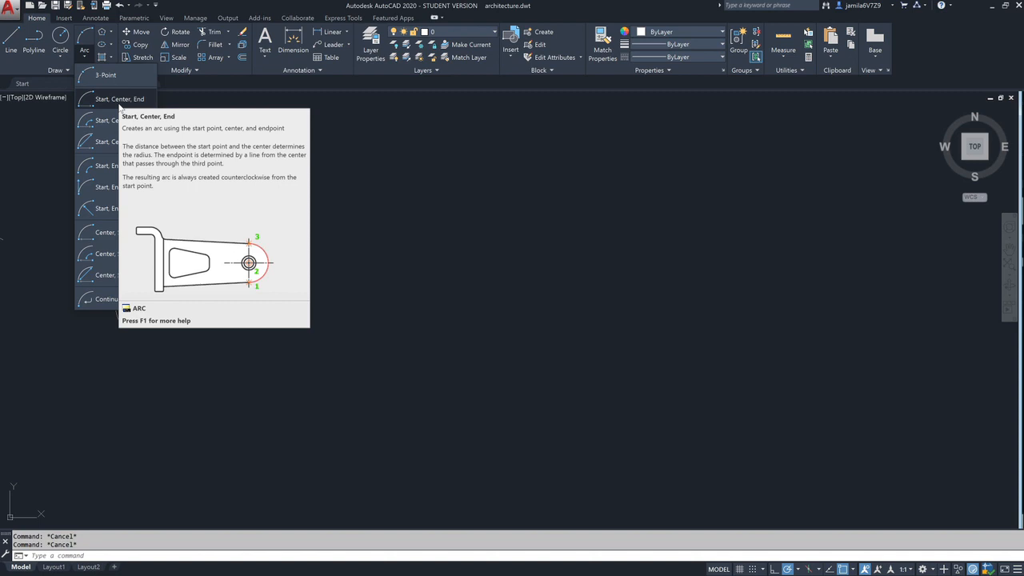
pyautogui.click(428, 253)
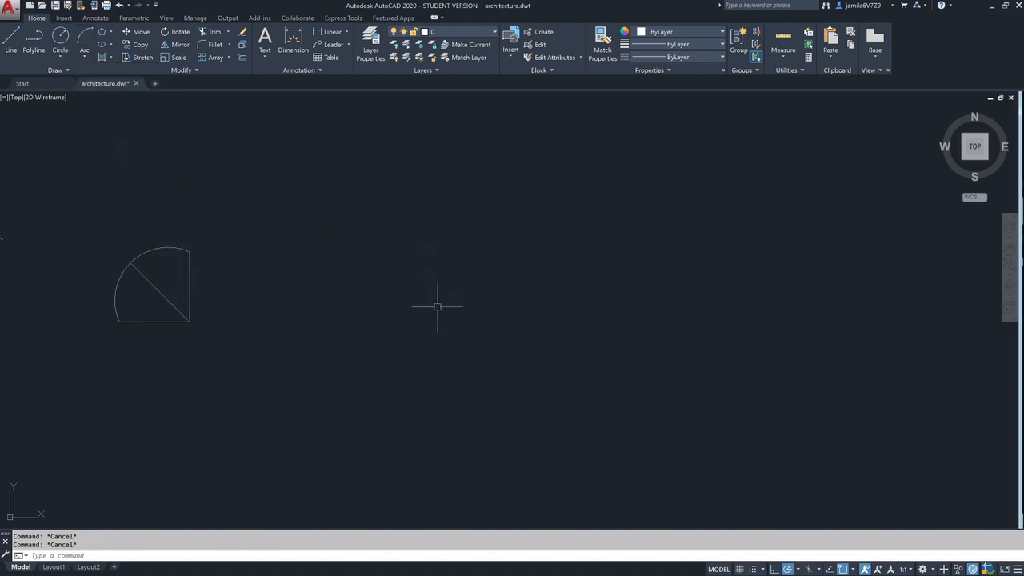
pyautogui.write('l')
pyautogui.press('Return')
pyautogui.click(424, 349)
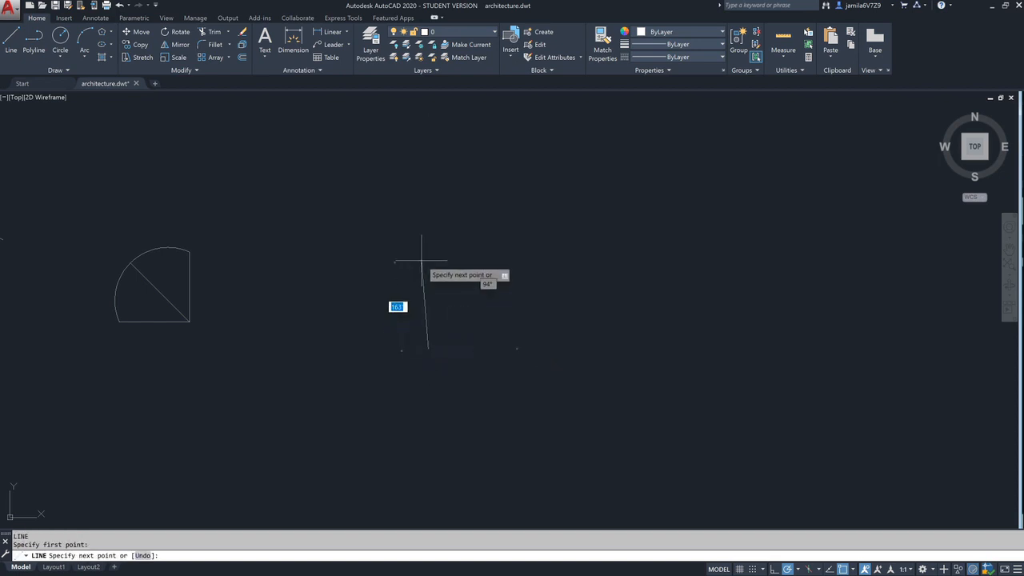
pyautogui.click(428, 256)
pyautogui.press('Return')
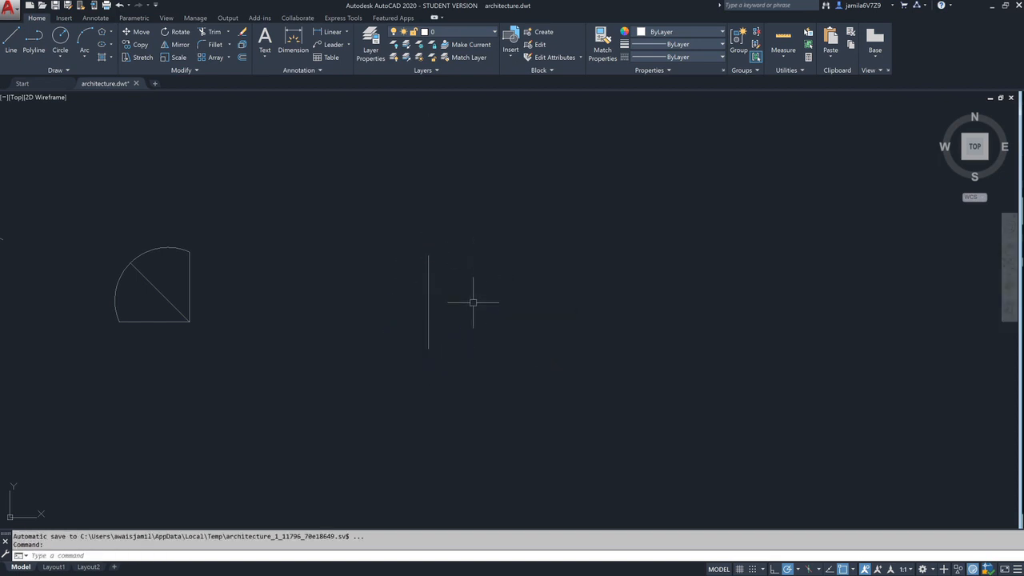
# - Draw two more separate vertical lines of similar height, spaced out to the right of the first one
pyautogui.press('Return')
pyautogui.click(473, 342)
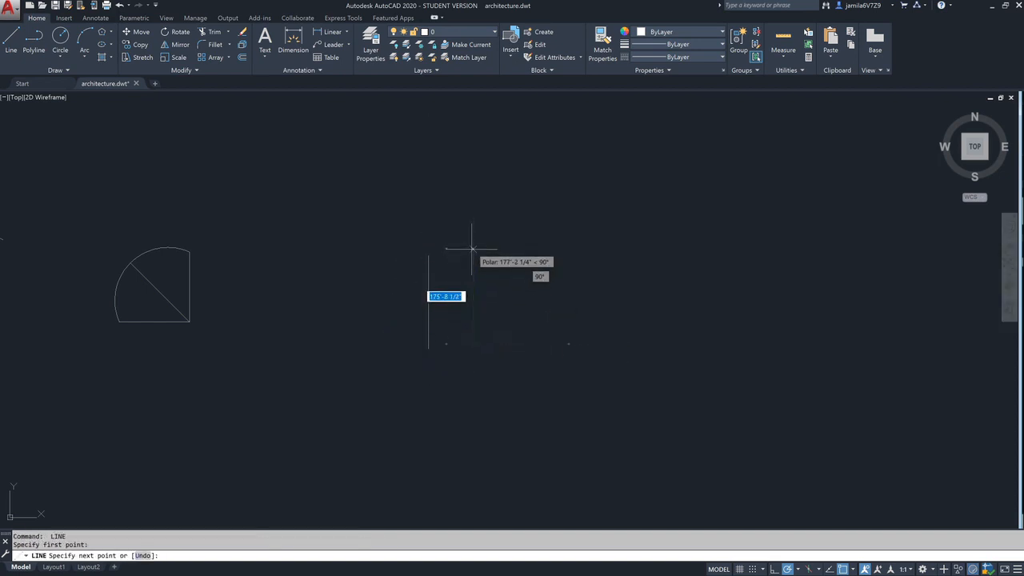
pyautogui.click(473, 257)
pyautogui.press('Return')
pyautogui.press('Return')
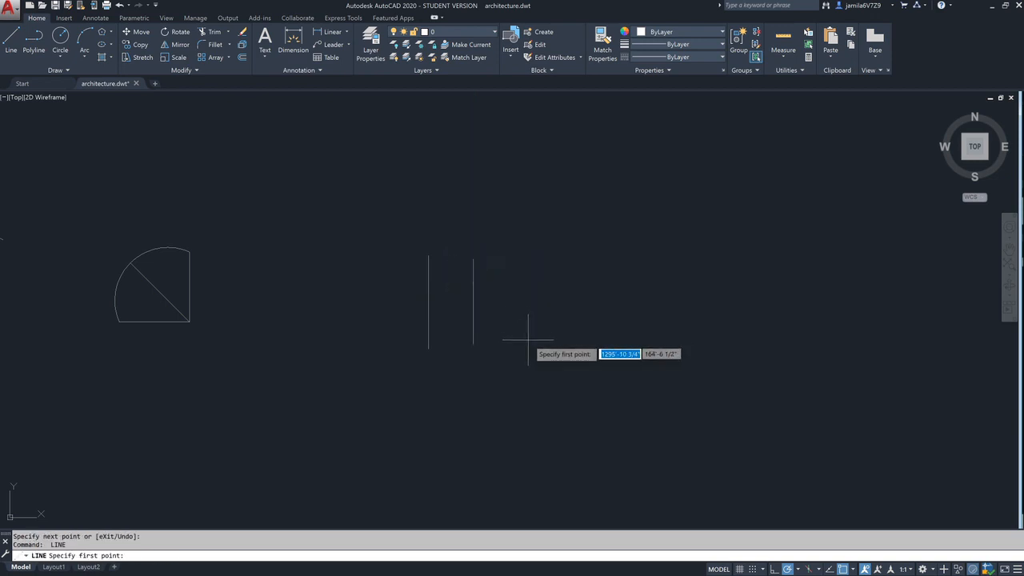
pyautogui.click(525, 344)
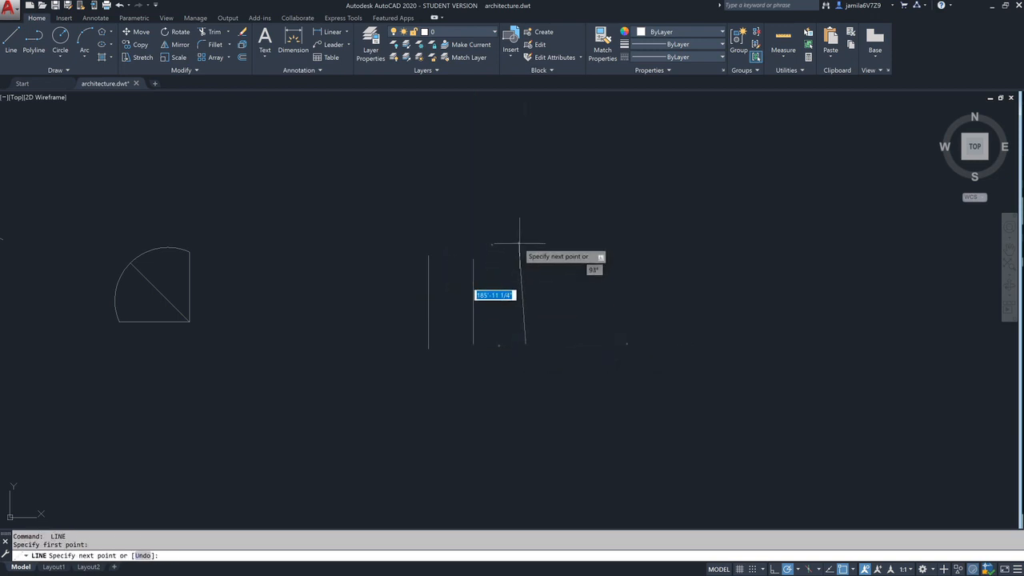
pyautogui.click(524, 255)
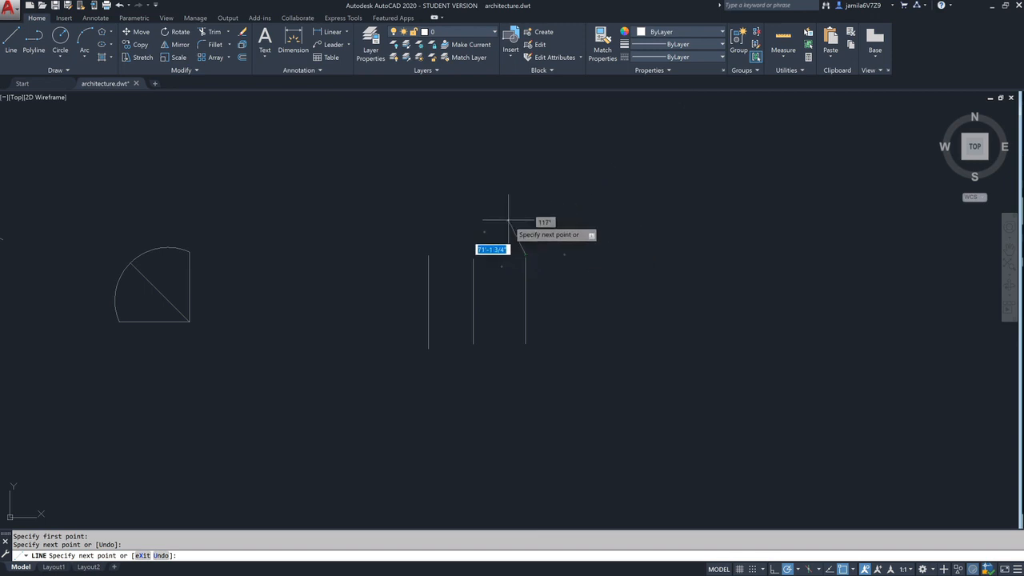
pyautogui.press('Return')
# - Draw a Start, Center, End arc from the first line's upper end, centred on the middle line's upper end, toward the third line's upper end
pyautogui.click(83, 56)
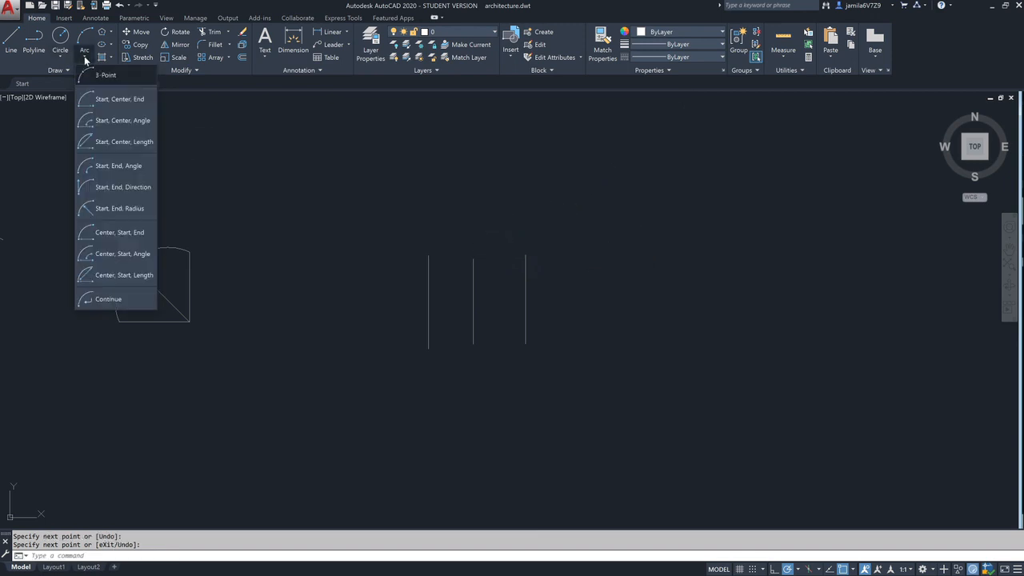
pyautogui.click(111, 100)
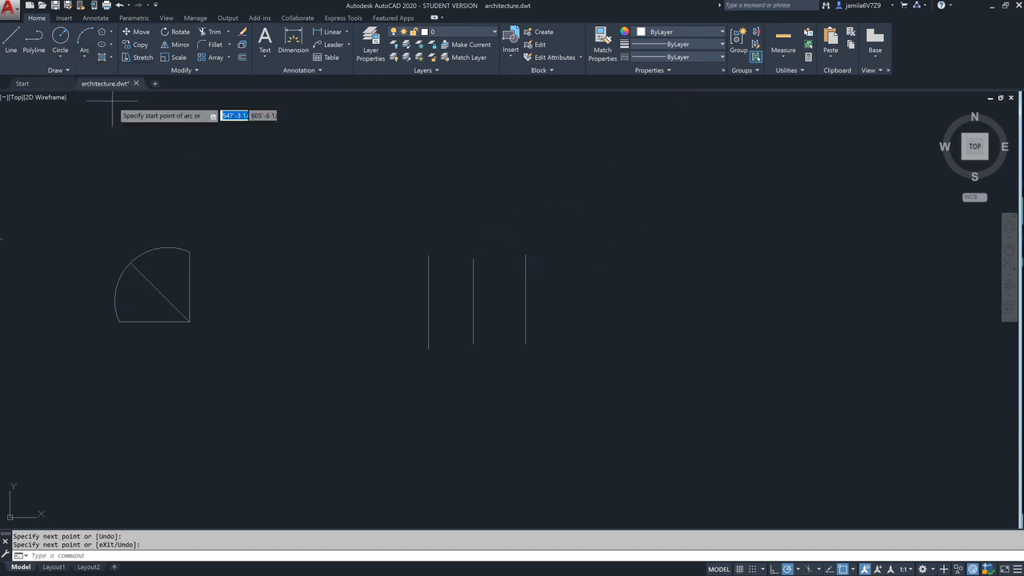
pyautogui.click(428, 256)
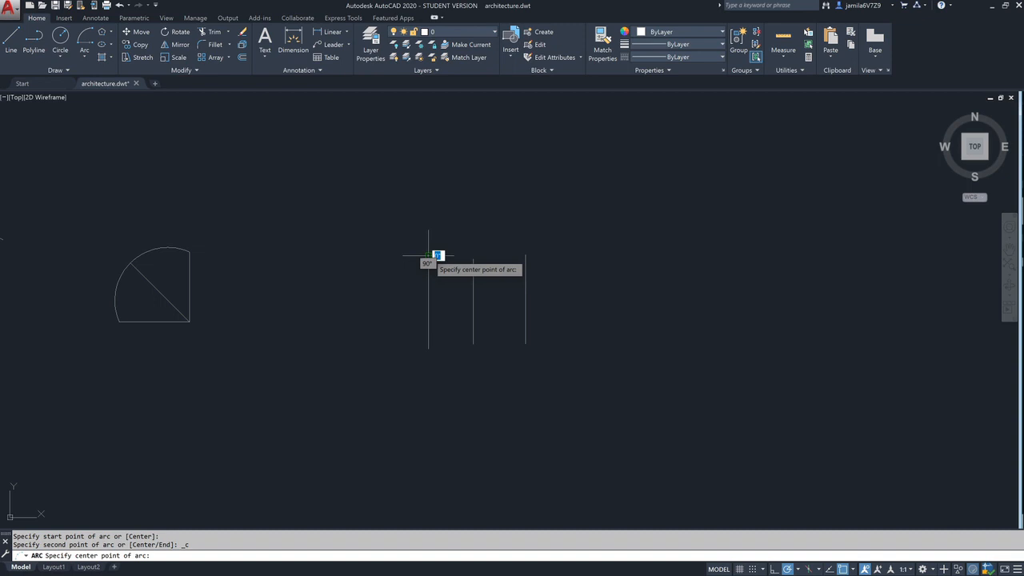
pyautogui.click(473, 259)
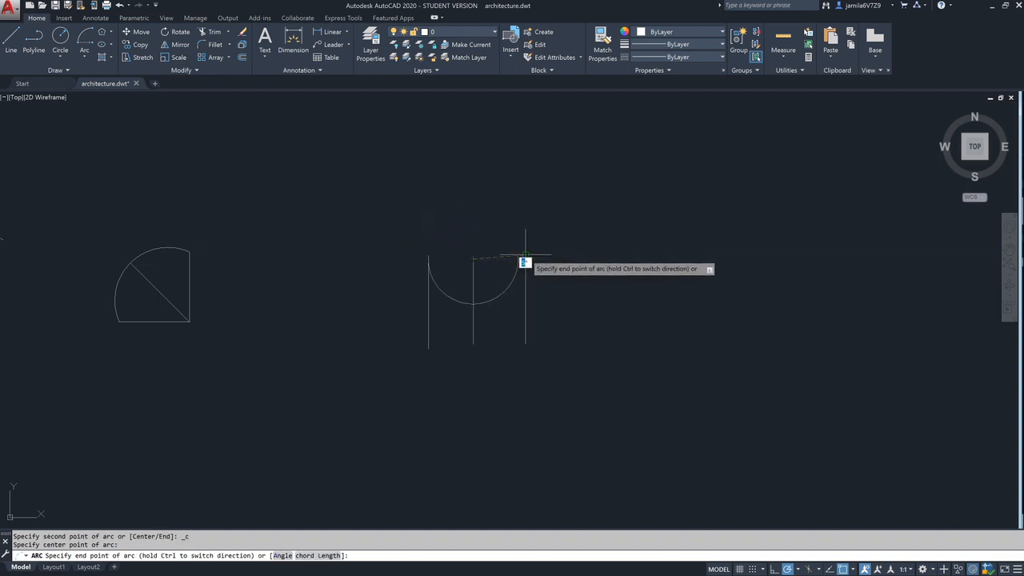
pyautogui.click(526, 254)
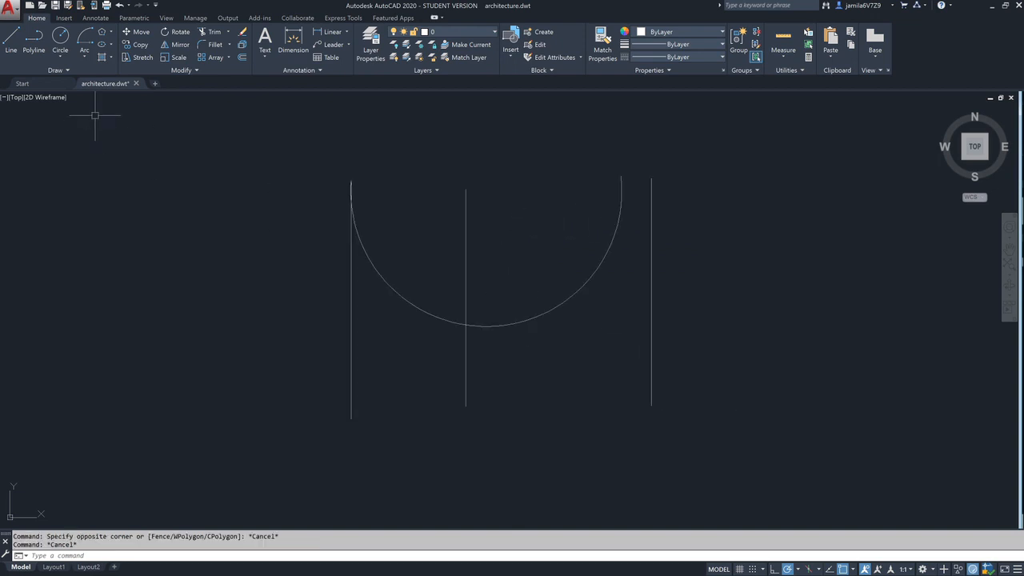
# - Open the list of arc construction methods
pyautogui.click(82, 55)
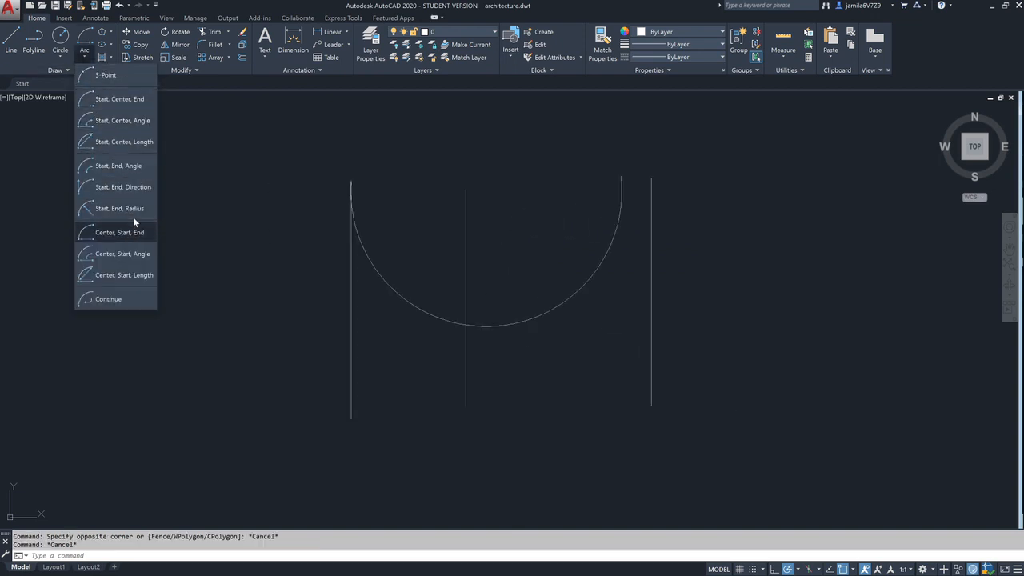